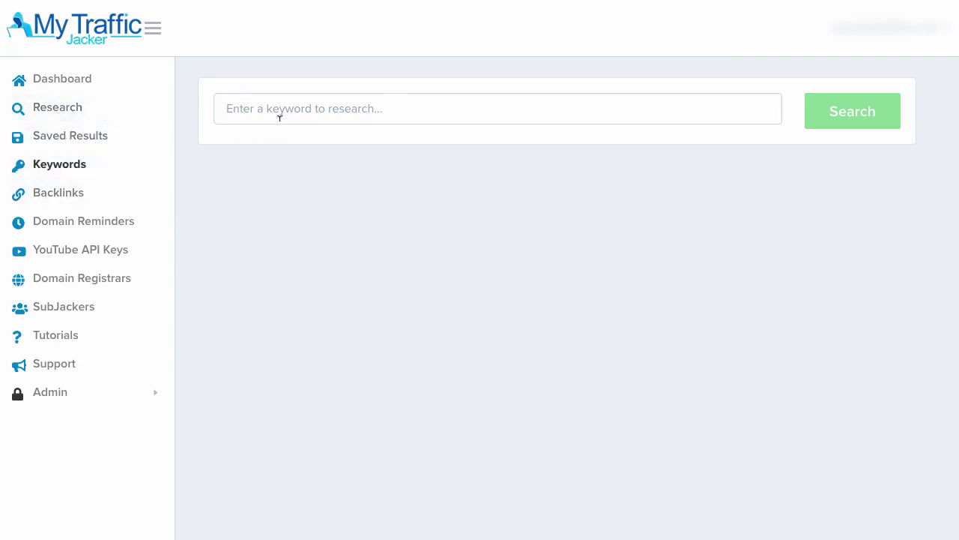
Step: Search for keyword ideas related to "weight loss"
{"action": "type", "text": "weigh"}
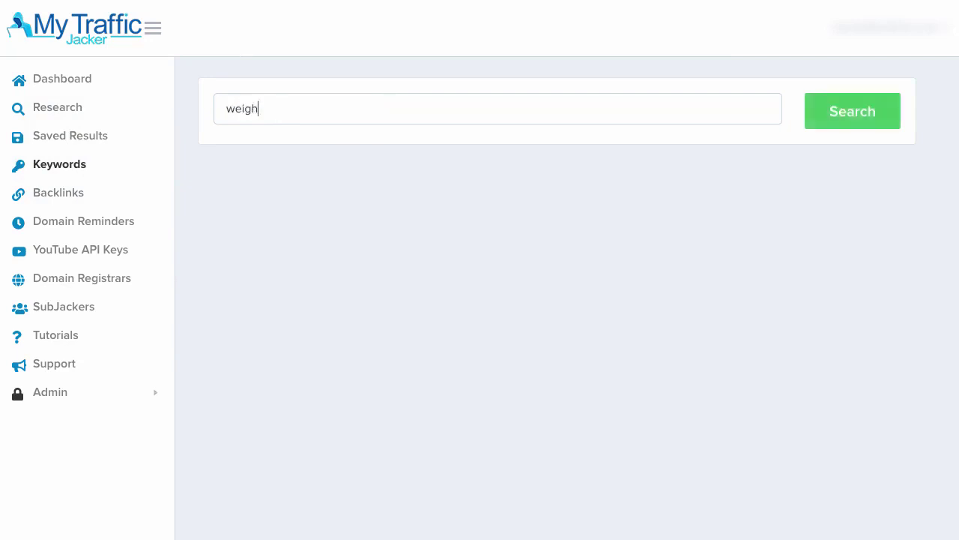
{"action": "type", "text": "tl loss"}
{"action": "left_click", "coordinate": [851, 111]}
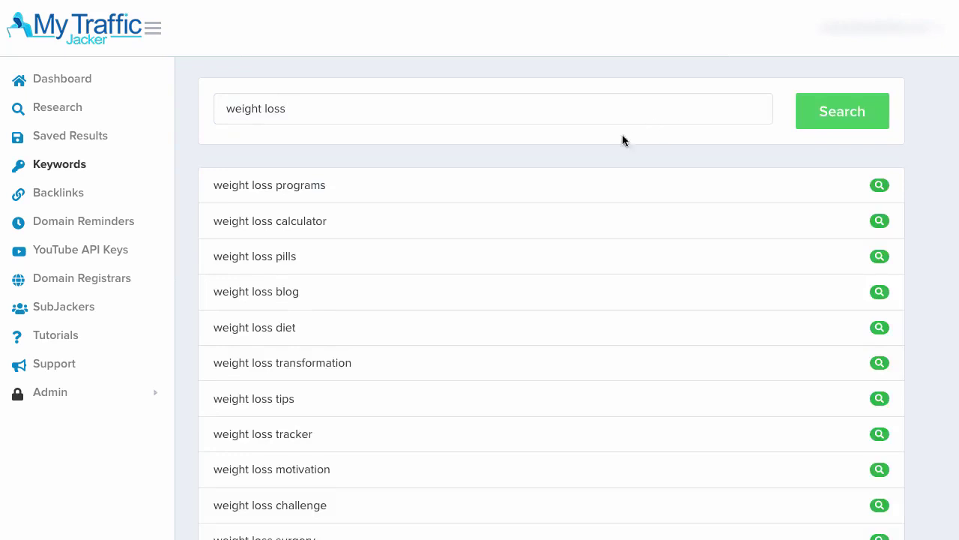
Step: Look through the suggested weight loss keywords, including the programs, pills, transformation and shakes suggestions
{"action": "scroll", "coordinate": [206, 199], "scroll_direction": "down", "scroll_amount": 1}
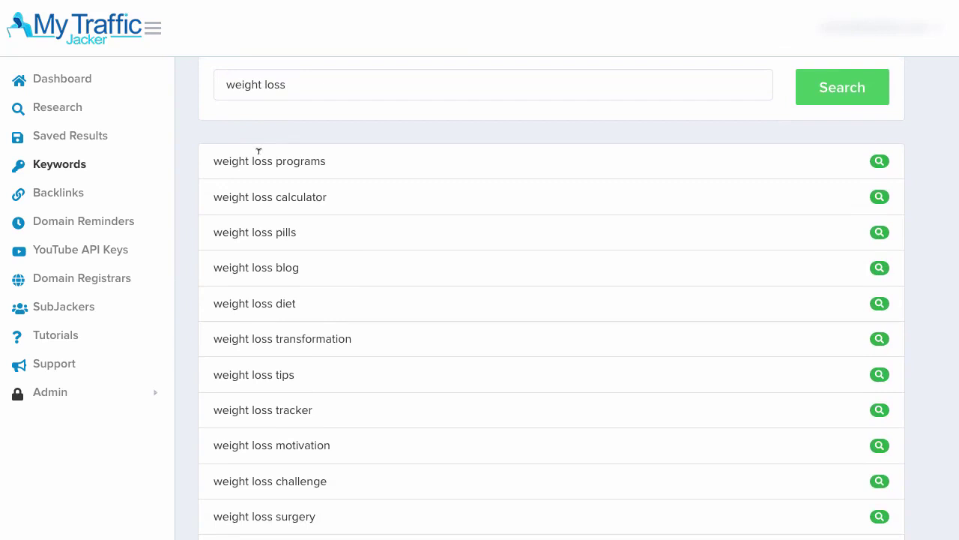
{"action": "left_click_drag", "start_coordinate": [256, 159], "coordinate": [325, 157]}
{"action": "left_click_drag", "start_coordinate": [252, 232], "coordinate": [318, 238]}
{"action": "scroll", "coordinate": [319, 238], "scroll_direction": "down", "scroll_amount": 3}
{"action": "left_click_drag", "start_coordinate": [223, 267], "coordinate": [362, 275]}
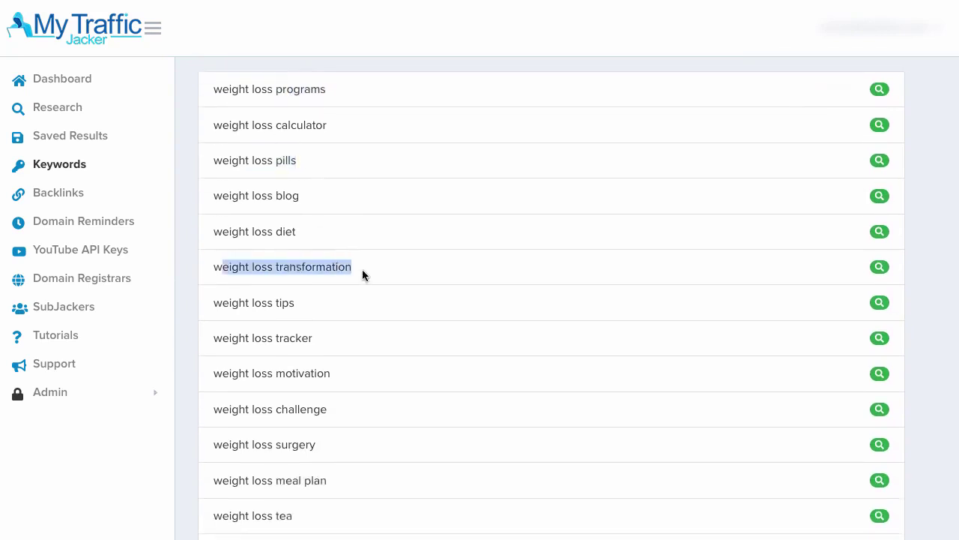
{"action": "scroll", "coordinate": [371, 282], "scroll_direction": "down", "scroll_amount": 5}
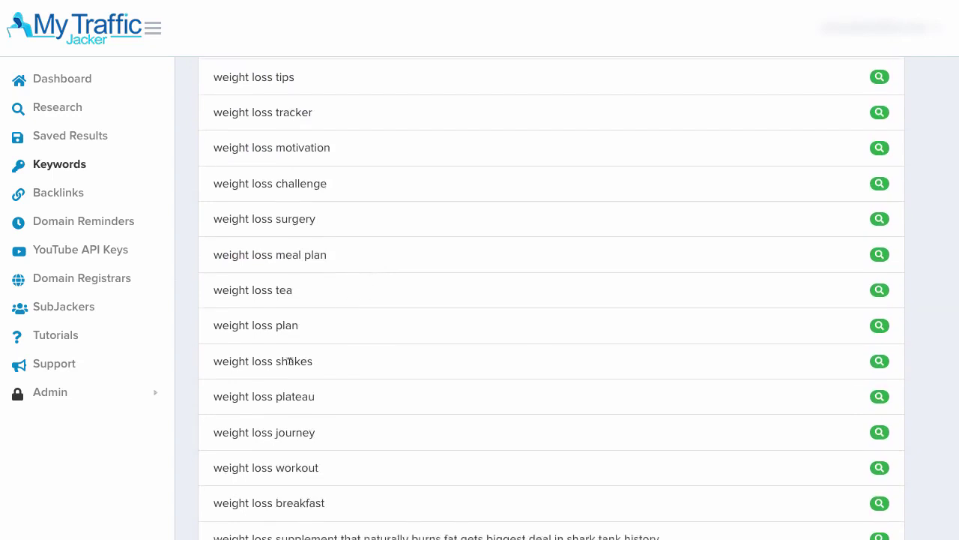
{"action": "left_click_drag", "start_coordinate": [252, 362], "coordinate": [366, 362]}
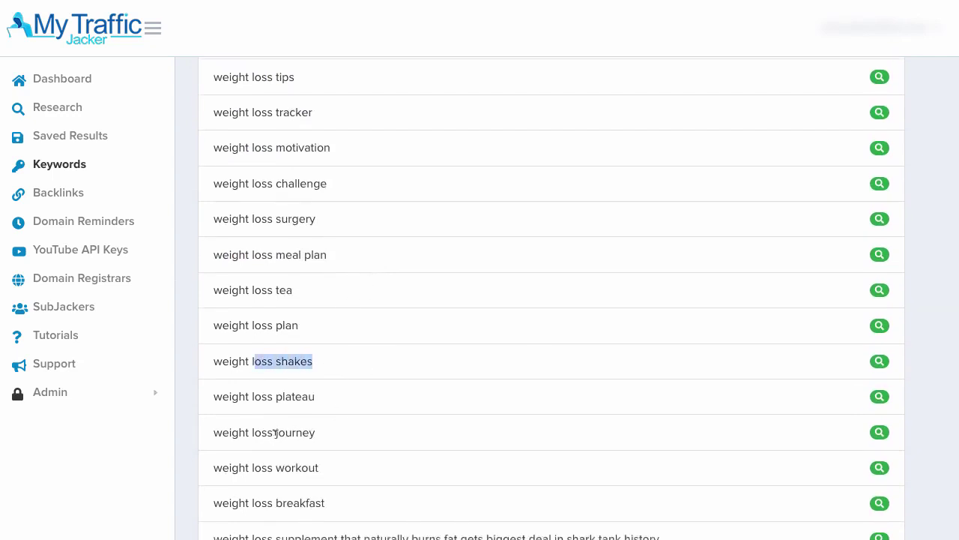
Step: Choose the suggested keyword "weight loss journey" and start a new research with it
{"action": "left_click_drag", "start_coordinate": [275, 432], "coordinate": [338, 433]}
{"action": "left_click", "coordinate": [335, 432]}
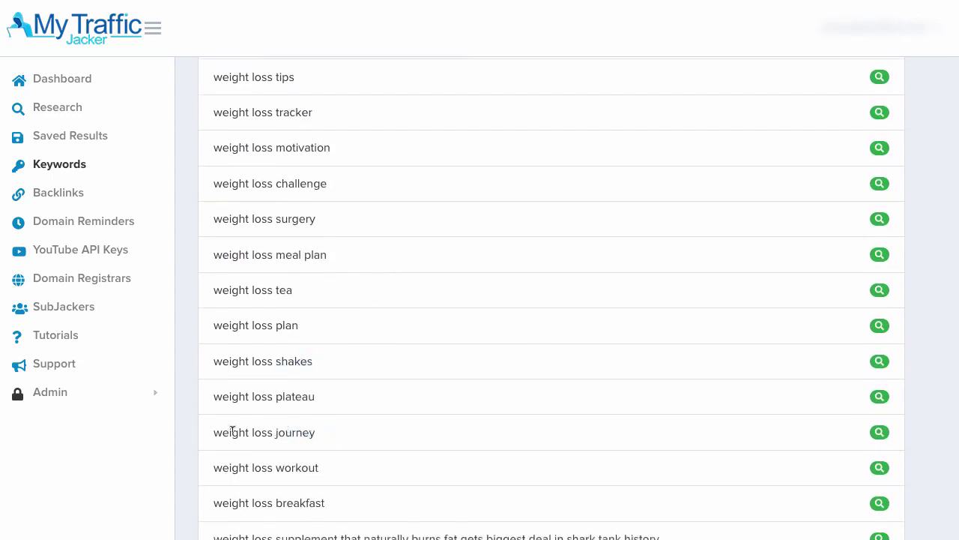
{"action": "left_click_drag", "start_coordinate": [215, 432], "coordinate": [312, 433]}
{"action": "left_click", "coordinate": [314, 433]}
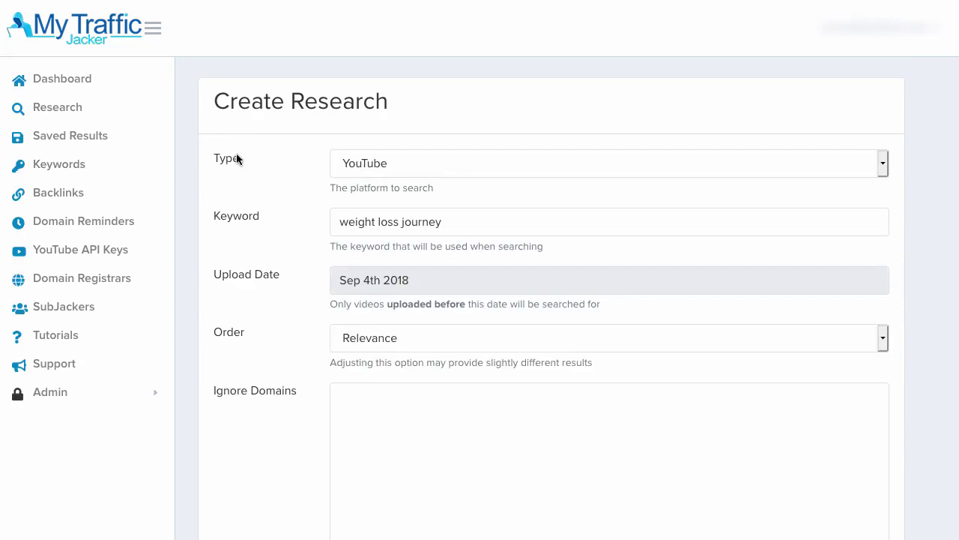
Step: Set the research type to Wikipedia
{"action": "left_click_drag", "start_coordinate": [358, 185], "coordinate": [427, 181]}
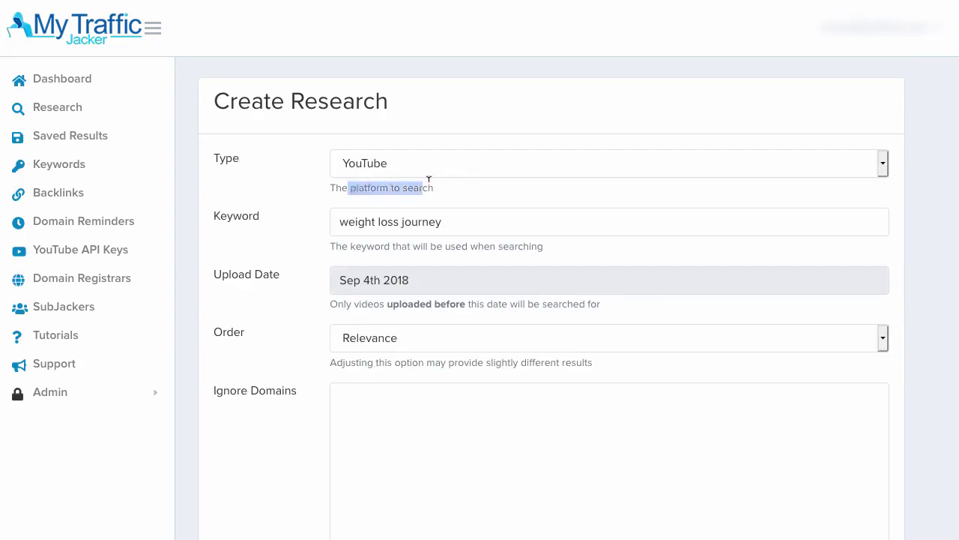
{"action": "left_click", "coordinate": [463, 188]}
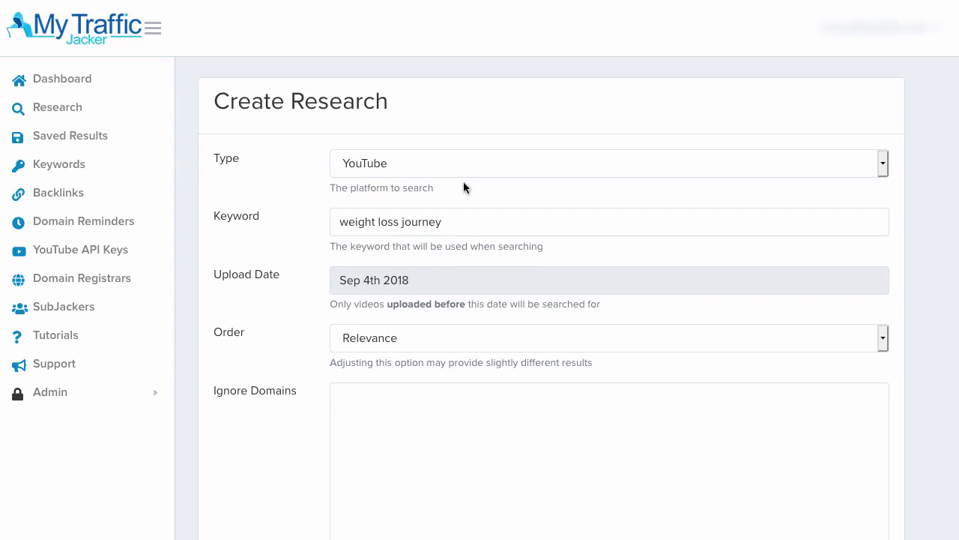
{"action": "left_click", "coordinate": [381, 164]}
{"action": "left_click", "coordinate": [296, 174]}
{"action": "left_click", "coordinate": [398, 165]}
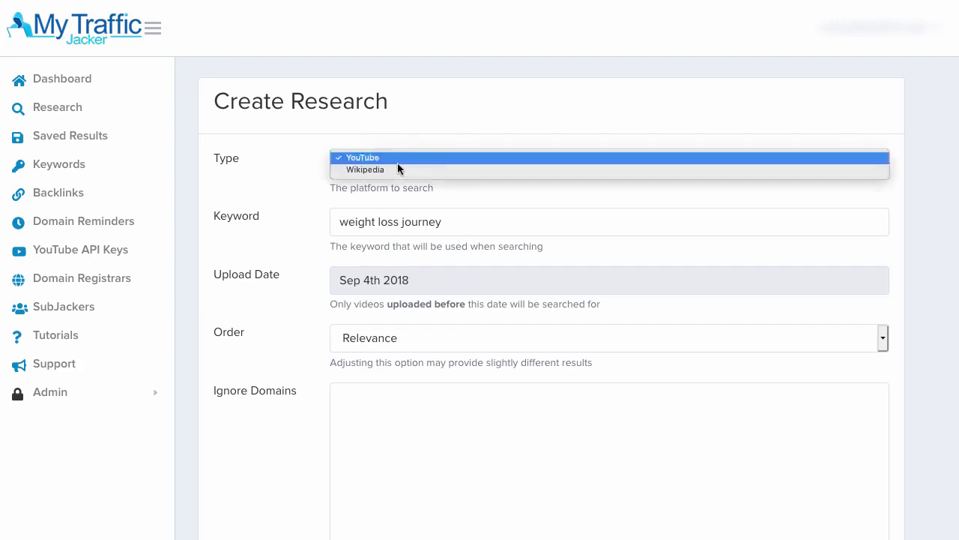
{"action": "left_click", "coordinate": [394, 171]}
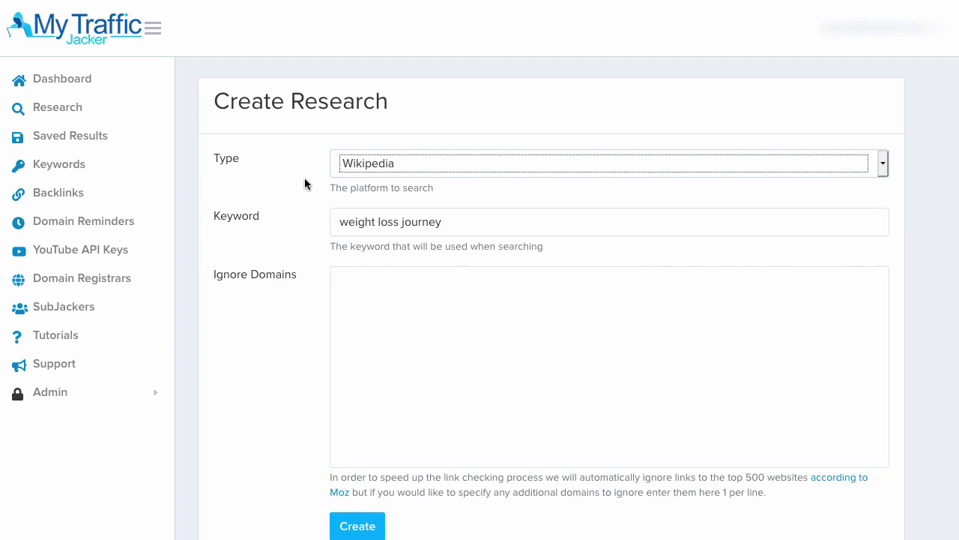
Step: Set the research type back to YouTube, keeping "weight loss journey" as the keyword
{"action": "left_click_drag", "start_coordinate": [372, 221], "coordinate": [338, 220]}
{"action": "left_click", "coordinate": [454, 219]}
{"action": "left_click", "coordinate": [390, 206]}
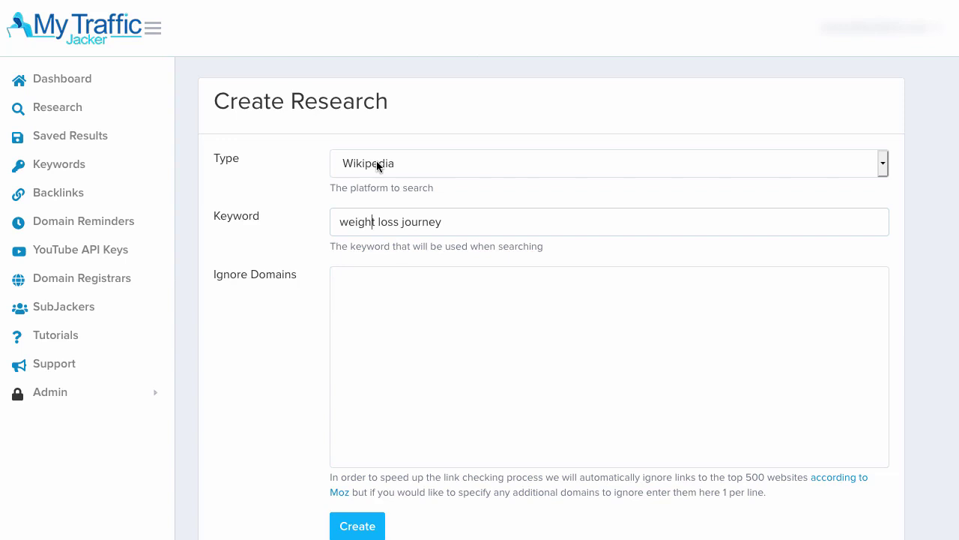
{"action": "left_click", "coordinate": [376, 161]}
{"action": "left_click", "coordinate": [380, 146]}
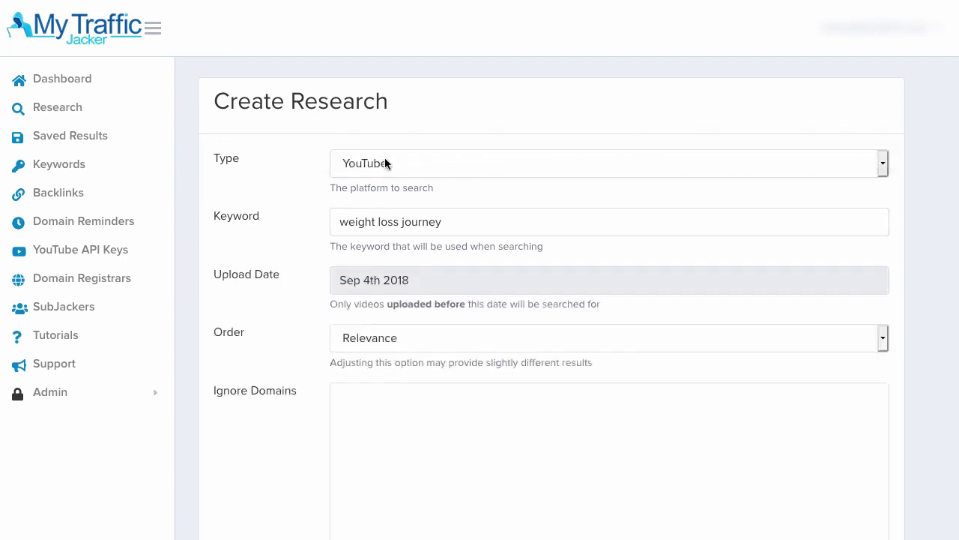
Step: Pick September 4, 2018 as the upload date before which videos are searched
{"action": "left_click_drag", "start_coordinate": [440, 221], "coordinate": [309, 224]}
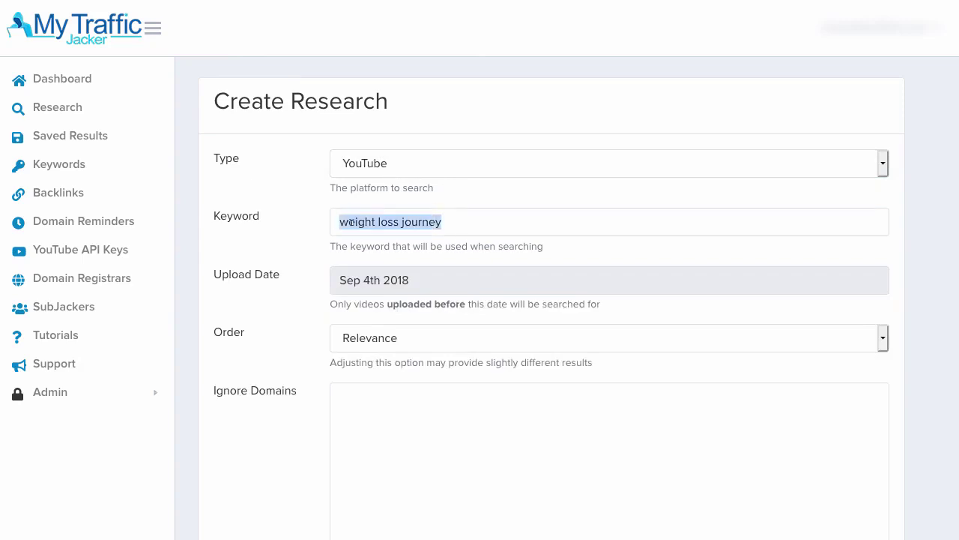
{"action": "left_click", "coordinate": [365, 222]}
{"action": "scroll", "coordinate": [344, 267], "scroll_direction": "down", "scroll_amount": 1}
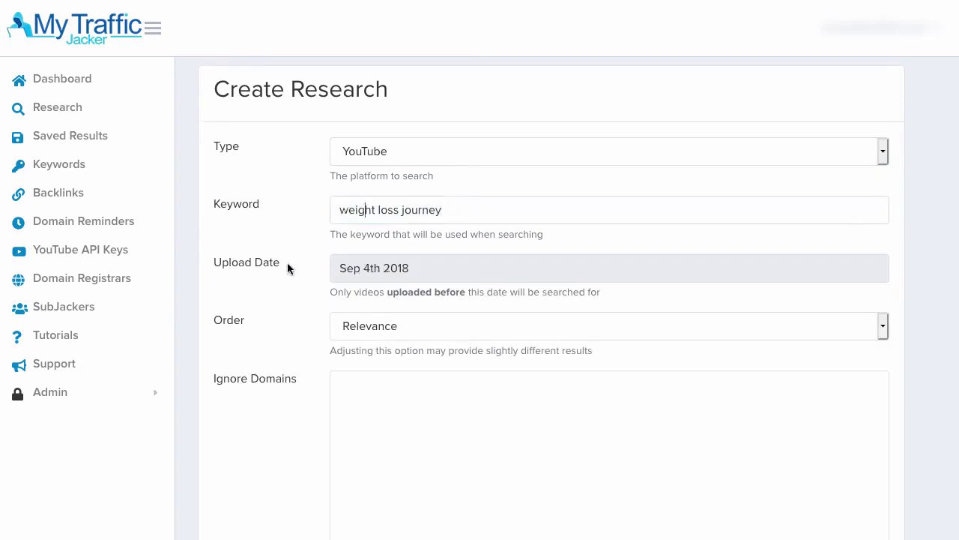
{"action": "left_click", "coordinate": [348, 274]}
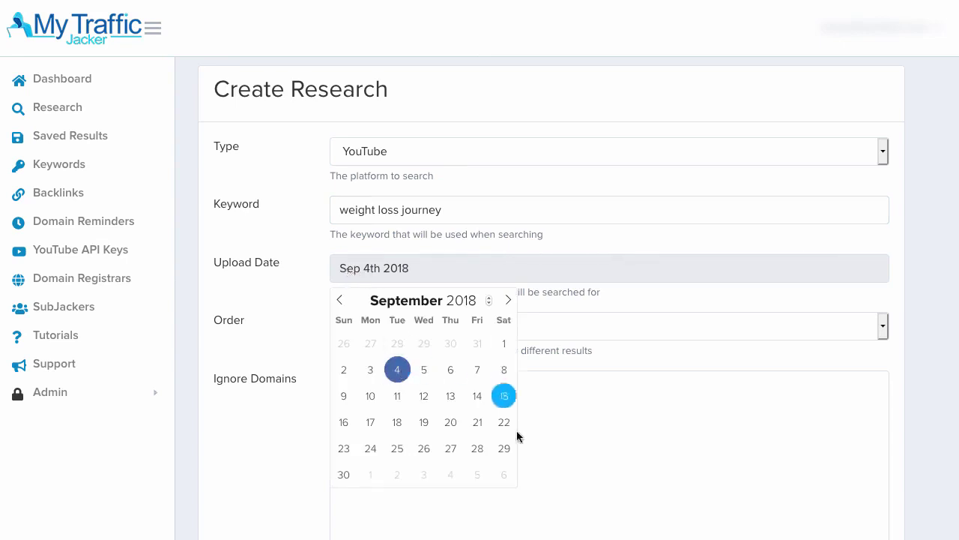
{"action": "left_click", "coordinate": [398, 370]}
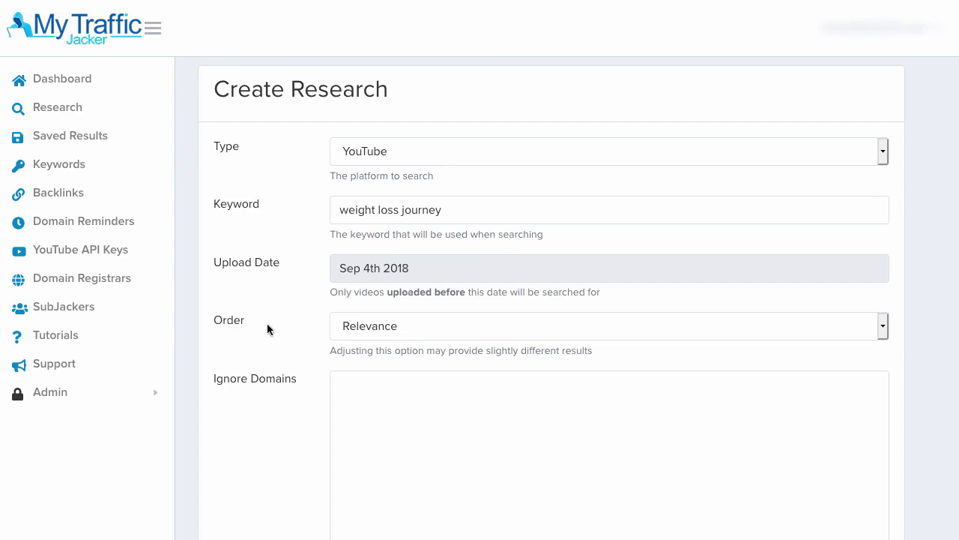
Step: Set the order of the video search to View Count
{"action": "left_click", "coordinate": [352, 328]}
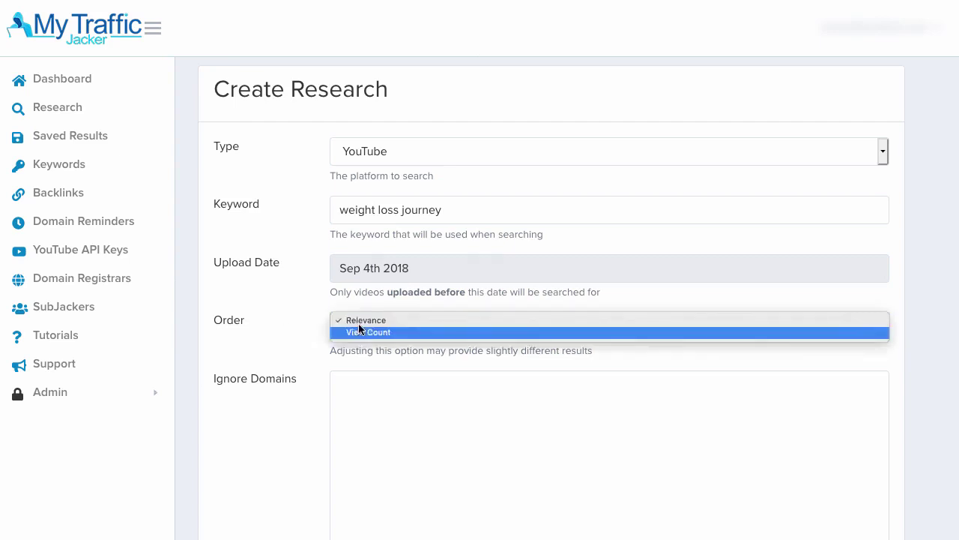
{"action": "left_click", "coordinate": [358, 331]}
{"action": "left_click", "coordinate": [362, 320]}
{"action": "left_click", "coordinate": [361, 309]}
{"action": "left_click", "coordinate": [469, 211]}
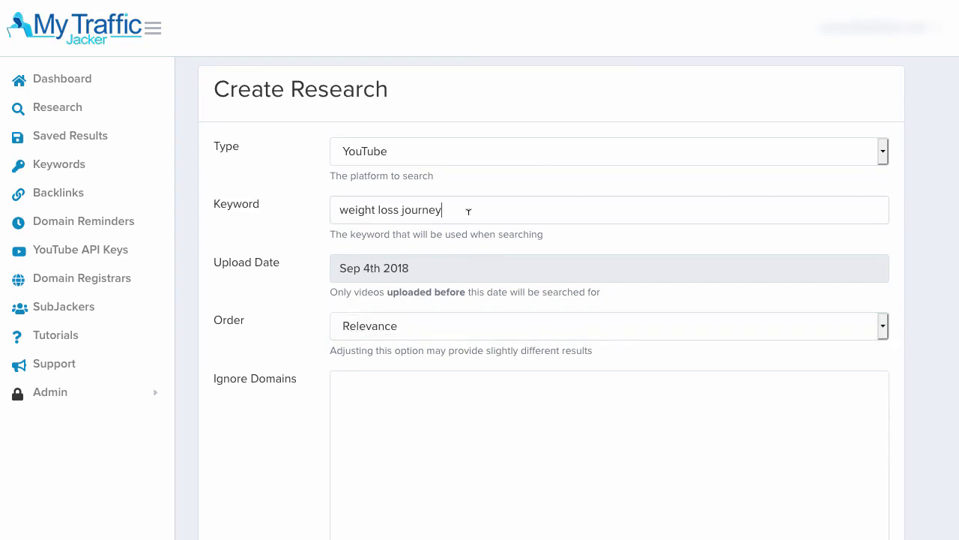
{"action": "left_click_drag", "start_coordinate": [451, 209], "coordinate": [327, 202]}
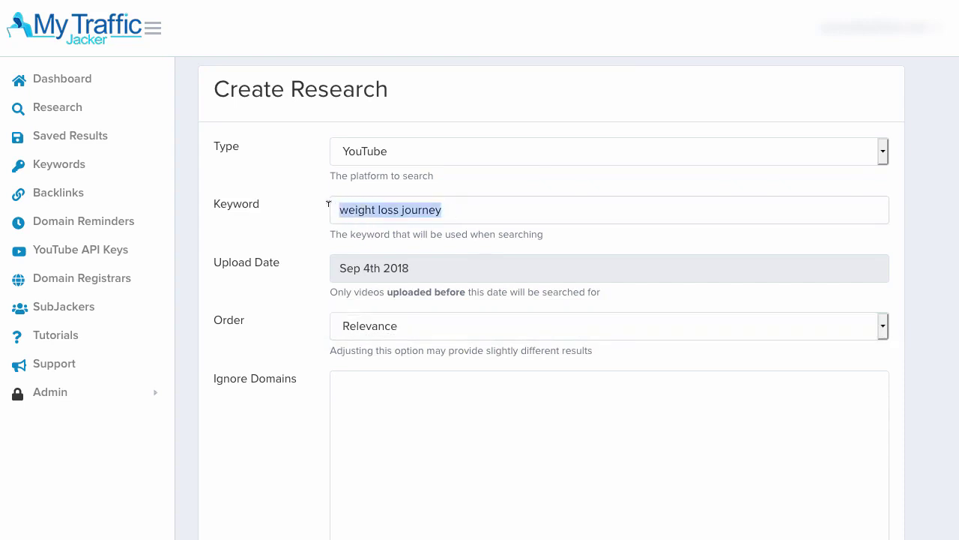
{"action": "left_click", "coordinate": [359, 208]}
{"action": "left_click", "coordinate": [417, 325]}
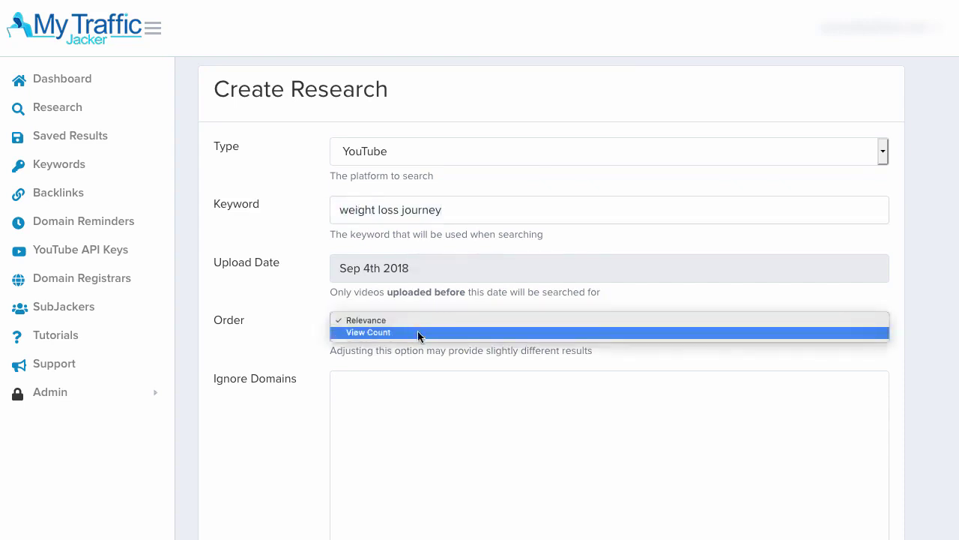
{"action": "left_click", "coordinate": [419, 333]}
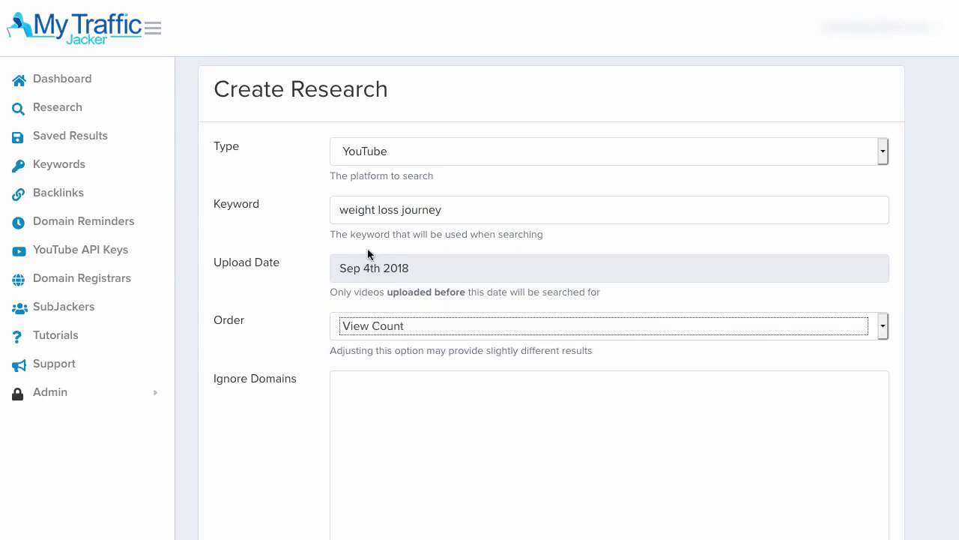
Step: Set the order of the video search back to Relevance
{"action": "left_click_drag", "start_coordinate": [452, 209], "coordinate": [333, 209]}
{"action": "left_click", "coordinate": [391, 211]}
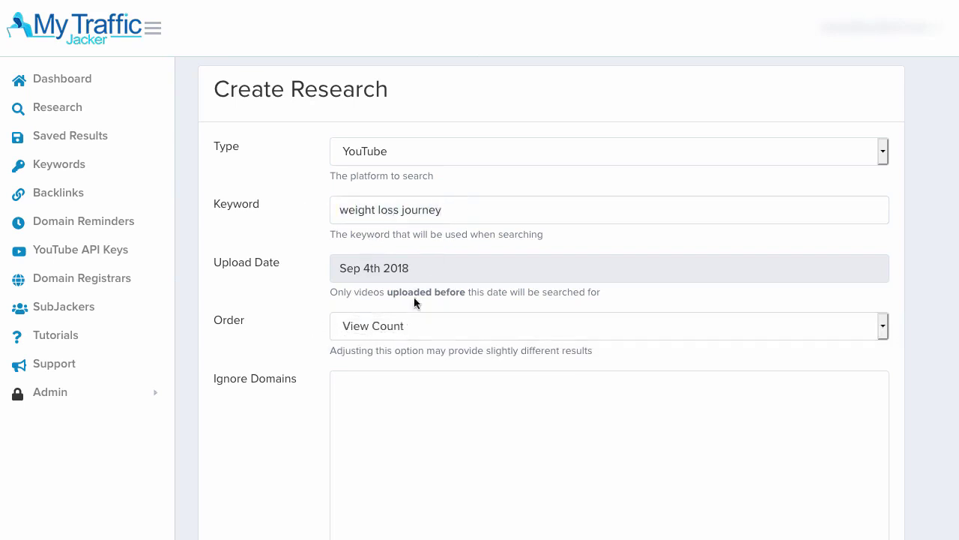
{"action": "left_click", "coordinate": [407, 327]}
{"action": "left_click", "coordinate": [405, 308]}
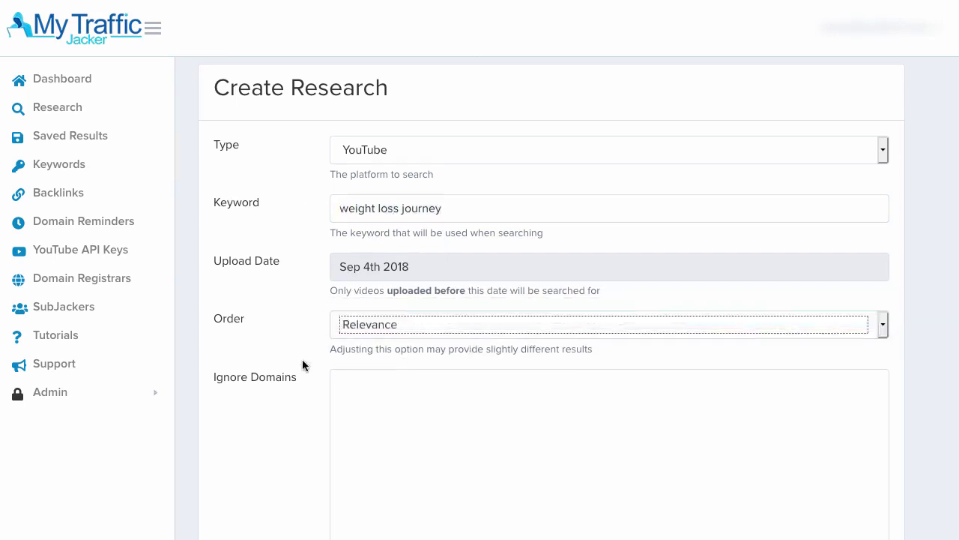
Step: Create the YouTube research for "weight loss journey" with the list of ignored domains left empty
{"action": "scroll", "coordinate": [341, 307], "scroll_direction": "down", "scroll_amount": 1}
{"action": "scroll", "coordinate": [348, 301], "scroll_direction": "down", "scroll_amount": 1}
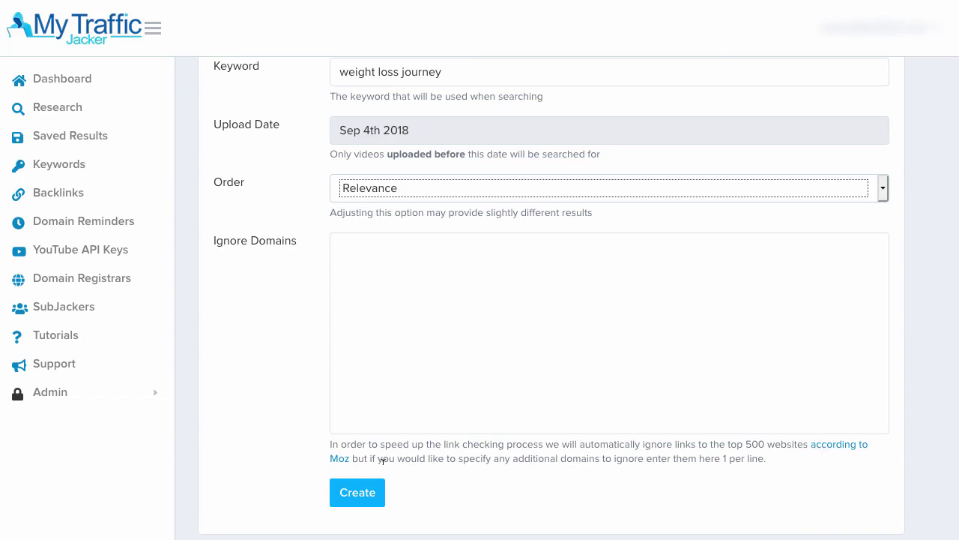
{"action": "left_click", "coordinate": [361, 313]}
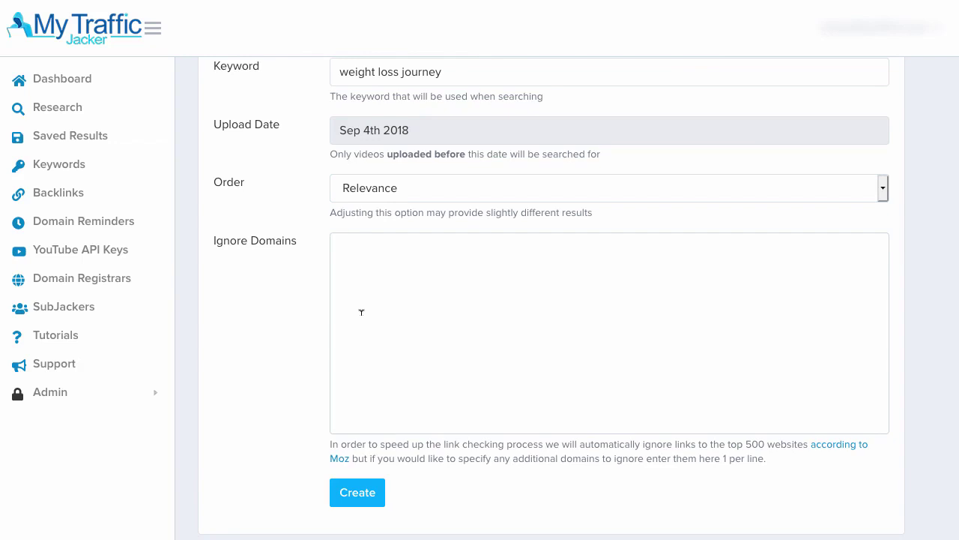
{"action": "scroll", "coordinate": [278, 443], "scroll_direction": "up", "scroll_amount": 2}
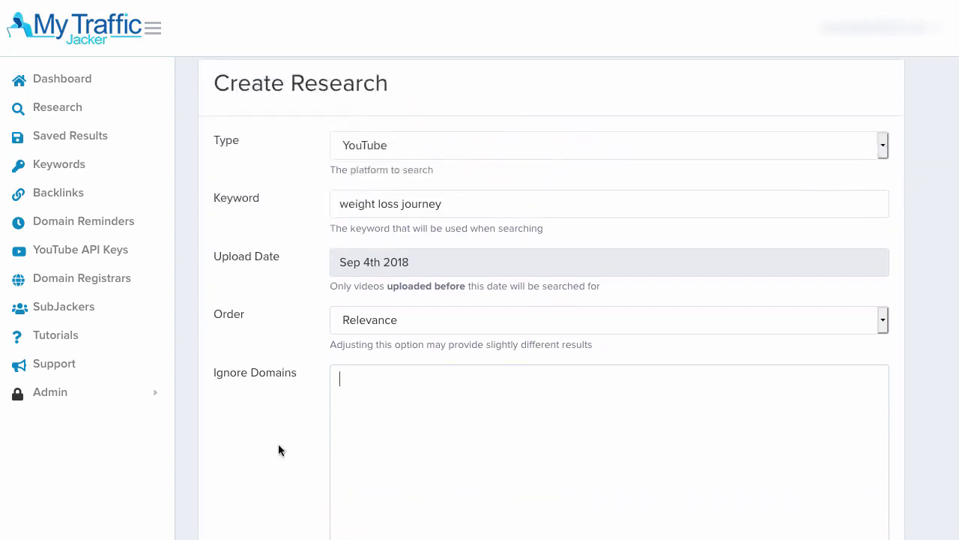
{"action": "scroll", "coordinate": [386, 300], "scroll_direction": "down", "scroll_amount": 2}
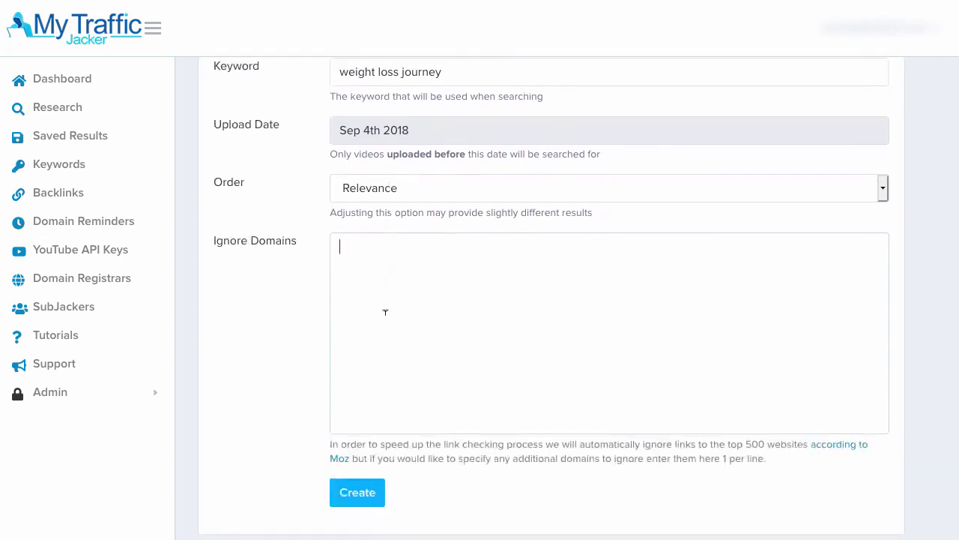
{"action": "left_click", "coordinate": [358, 506]}
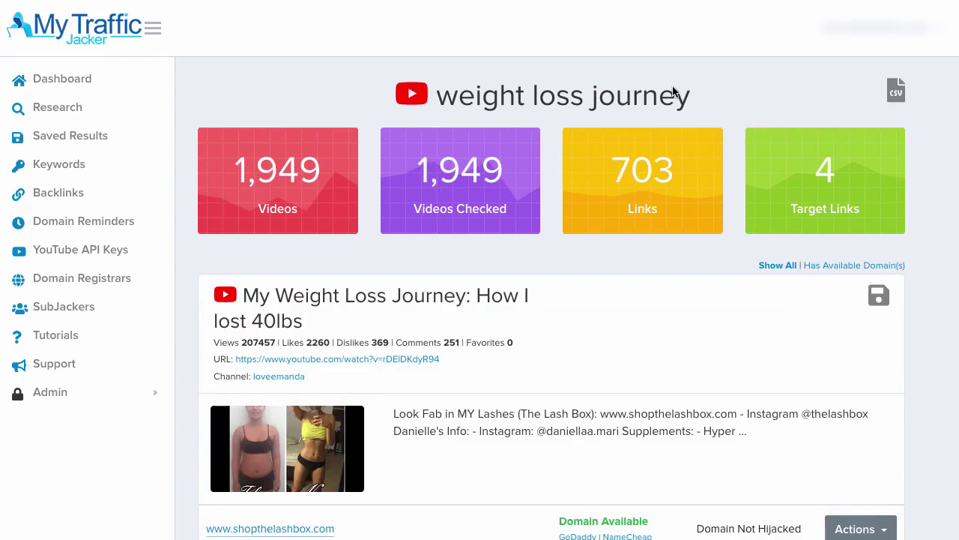
Step: Examine the "weight loss journey" results, including the first video's statistics, description link, and the availability of its linked domain
{"action": "scroll", "coordinate": [552, 187], "scroll_direction": "down", "scroll_amount": 1}
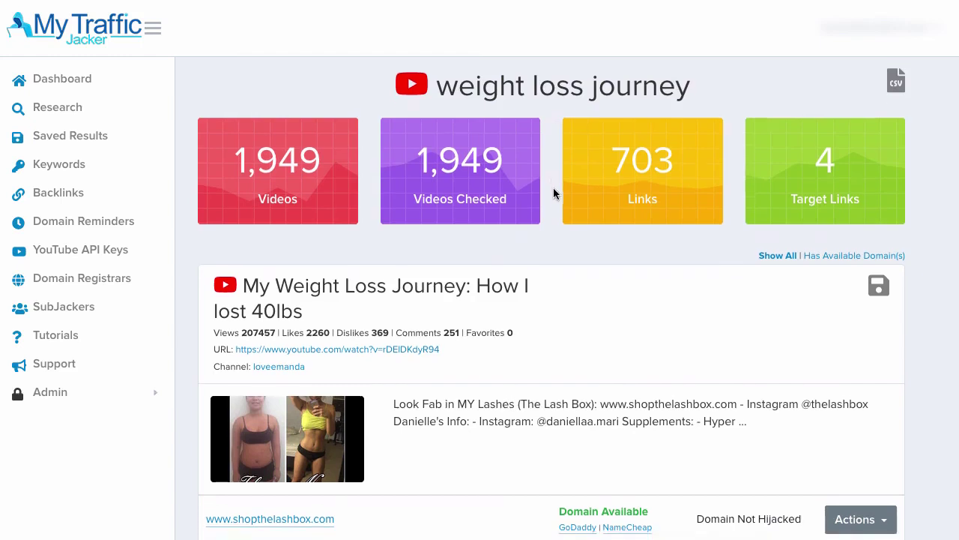
{"action": "scroll", "coordinate": [563, 187], "scroll_direction": "up", "scroll_amount": 1}
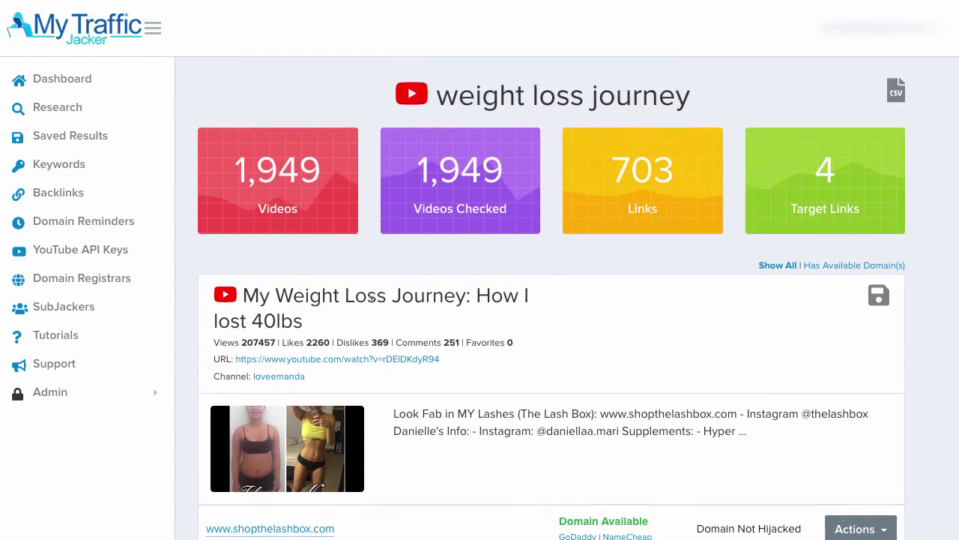
{"action": "left_click_drag", "start_coordinate": [241, 335], "coordinate": [271, 338]}
{"action": "left_click", "coordinate": [270, 339]}
{"action": "scroll", "coordinate": [300, 505], "scroll_direction": "down", "scroll_amount": 1}
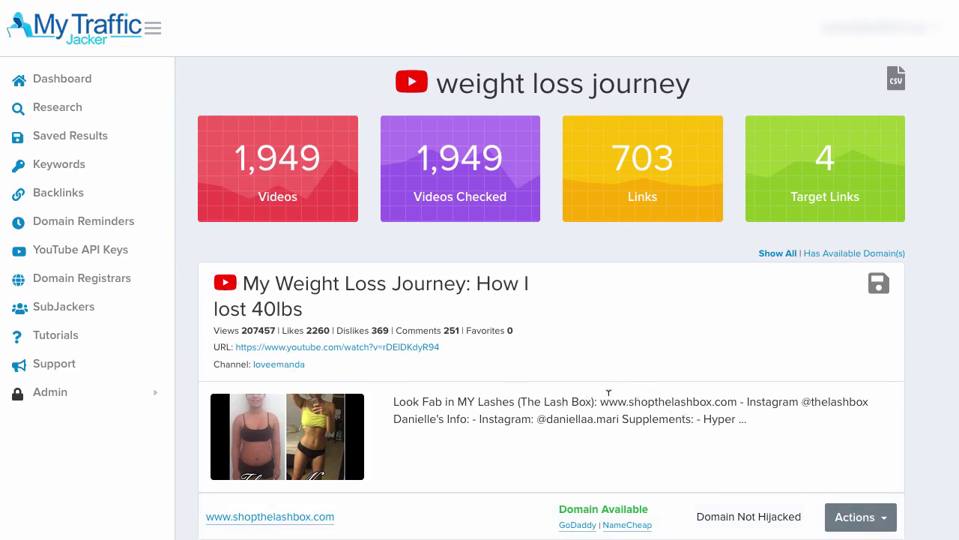
{"action": "left_click_drag", "start_coordinate": [601, 399], "coordinate": [696, 397]}
{"action": "left_click", "coordinate": [720, 397]}
{"action": "scroll", "coordinate": [721, 397], "scroll_direction": "down", "scroll_amount": 1}
{"action": "scroll", "coordinate": [802, 299], "scroll_direction": "down", "scroll_amount": 2}
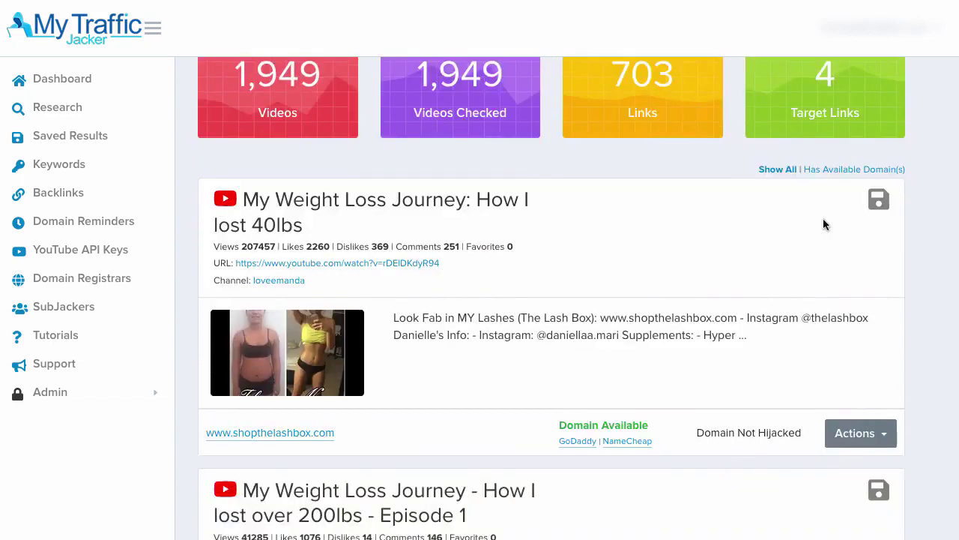
{"action": "scroll", "coordinate": [824, 220], "scroll_direction": "up", "scroll_amount": 1}
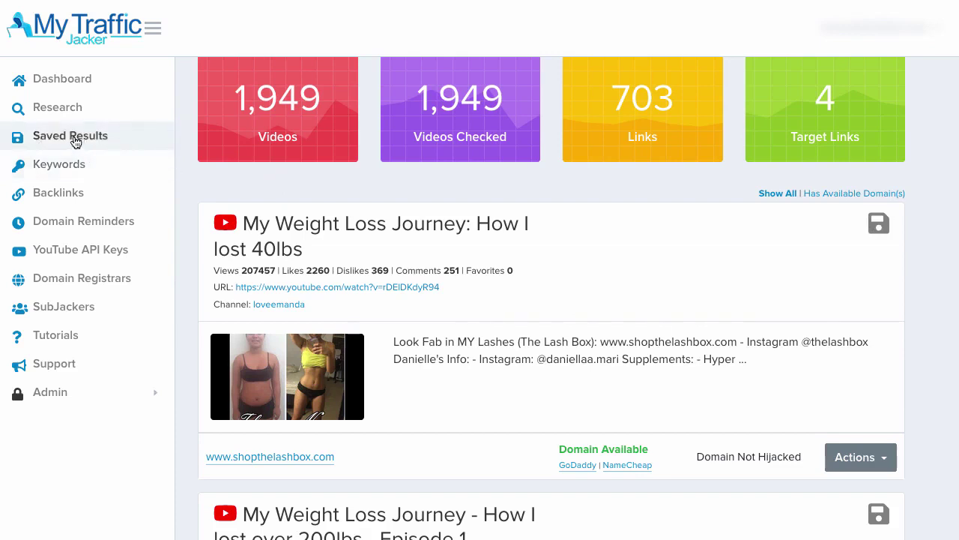
Step: Examine the "My Weight Loss Journey - How I lost over 200lbs - Episode 1" result, including its description link and the linked domain's availability
{"action": "scroll", "coordinate": [619, 233], "scroll_direction": "down", "scroll_amount": 2}
{"action": "scroll", "coordinate": [621, 225], "scroll_direction": "up", "scroll_amount": 2}
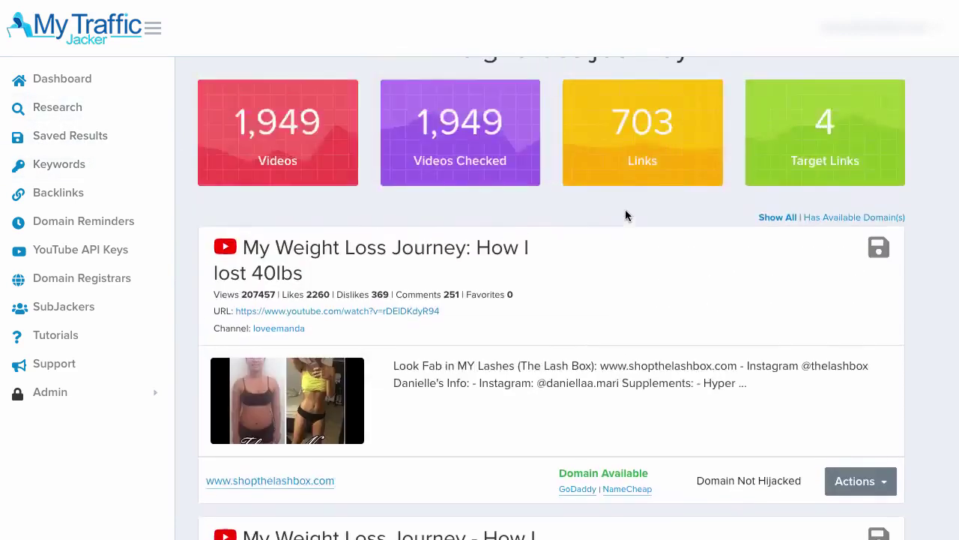
{"action": "scroll", "coordinate": [623, 214], "scroll_direction": "down", "scroll_amount": 3}
{"action": "scroll", "coordinate": [610, 217], "scroll_direction": "down", "scroll_amount": 2}
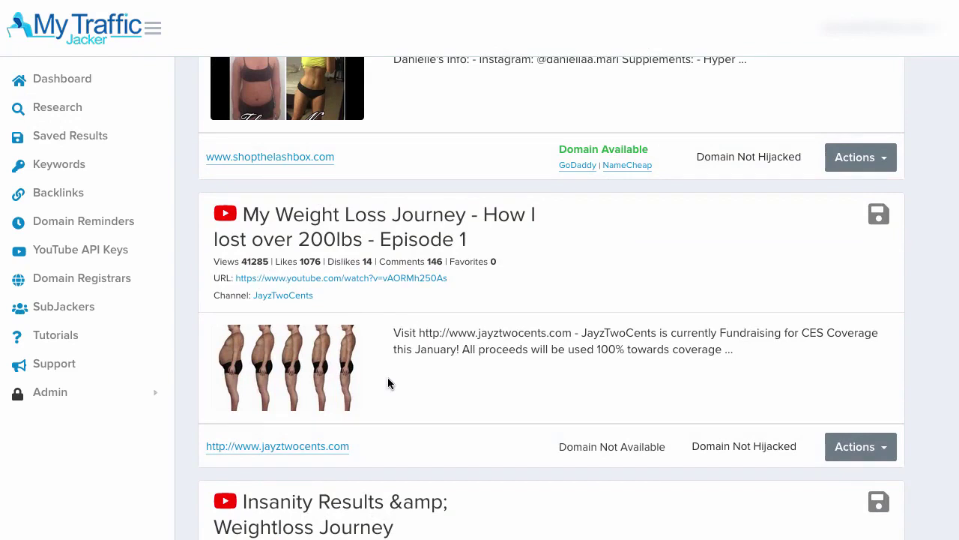
{"action": "left_click_drag", "start_coordinate": [559, 446], "coordinate": [646, 445]}
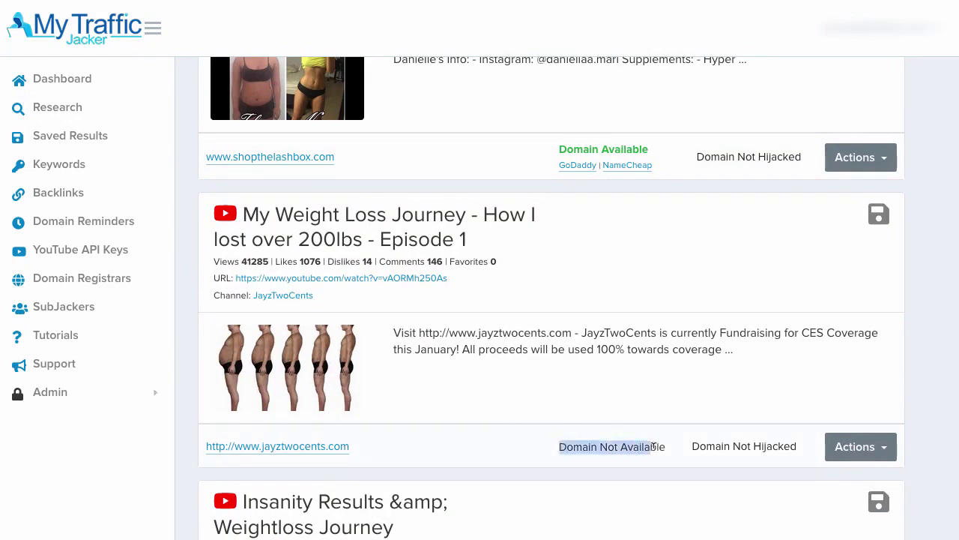
{"action": "left_click", "coordinate": [666, 450]}
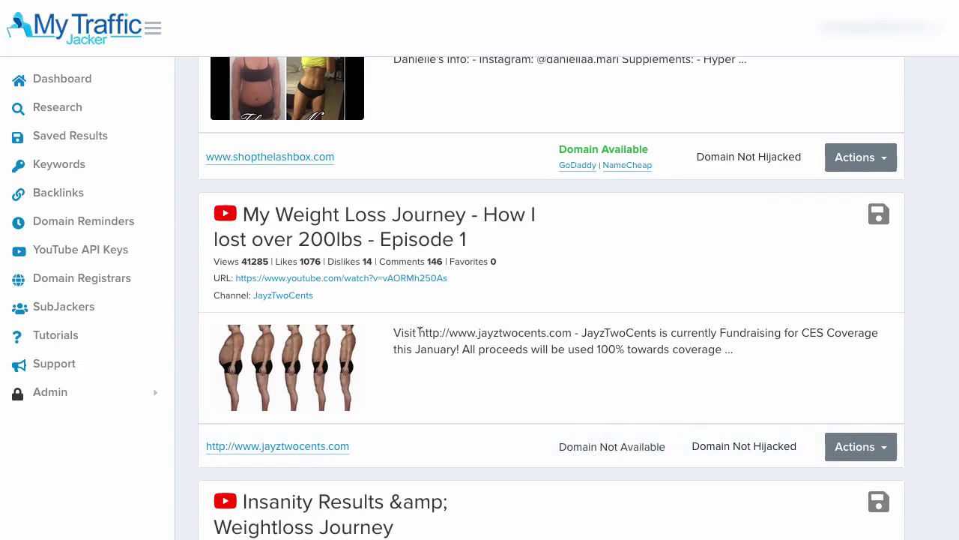
{"action": "left_click_drag", "start_coordinate": [418, 331], "coordinate": [574, 331]}
{"action": "left_click", "coordinate": [570, 331]}
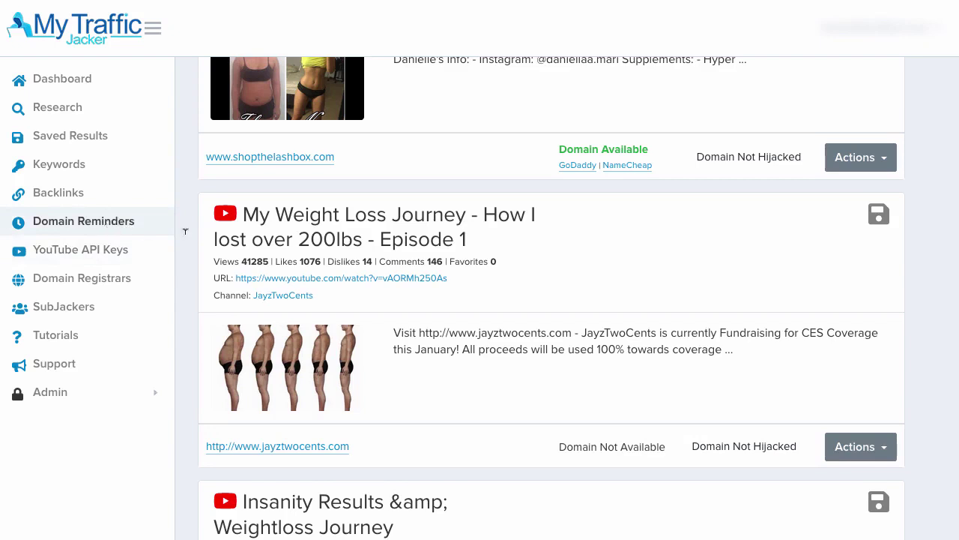
Step: Filter the "weight loss journey" YouTube results to videos that have available domains
{"action": "scroll", "coordinate": [573, 336], "scroll_direction": "down", "scroll_amount": 1}
{"action": "scroll", "coordinate": [572, 337], "scroll_direction": "up", "scroll_amount": 5}
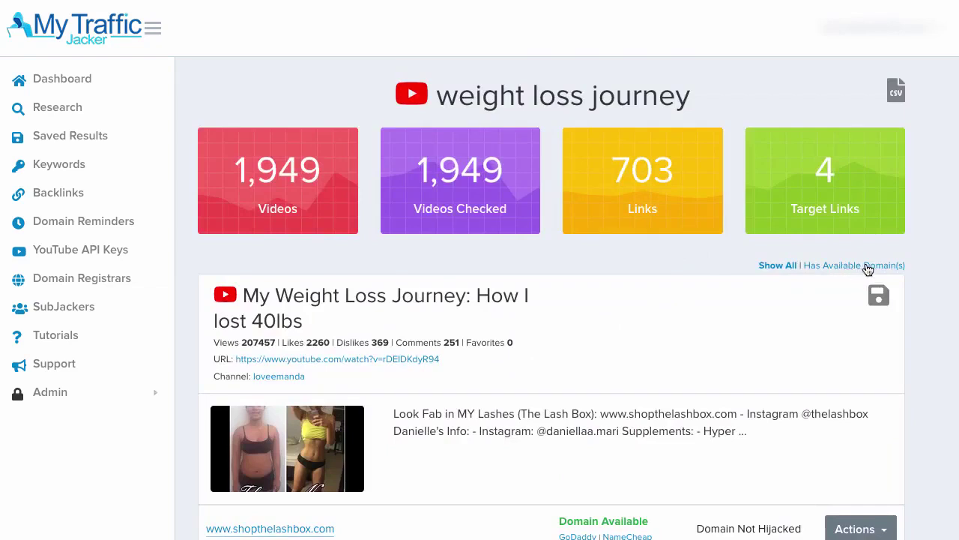
{"action": "left_click", "coordinate": [867, 267]}
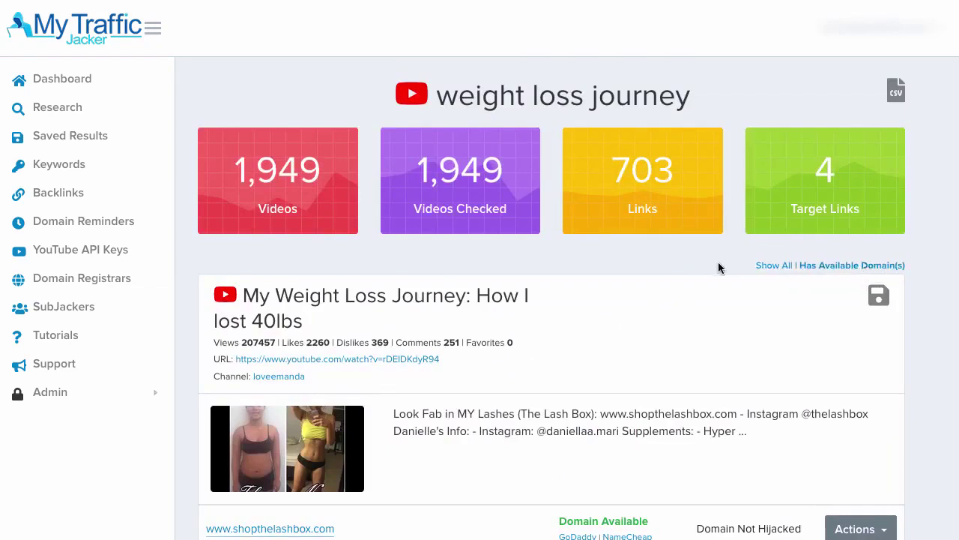
Step: Examine the filtered videos, checking the view count of the Insanity Results video and the registrar links for its coachashton.net domain
{"action": "scroll", "coordinate": [717, 268], "scroll_direction": "down", "scroll_amount": 1}
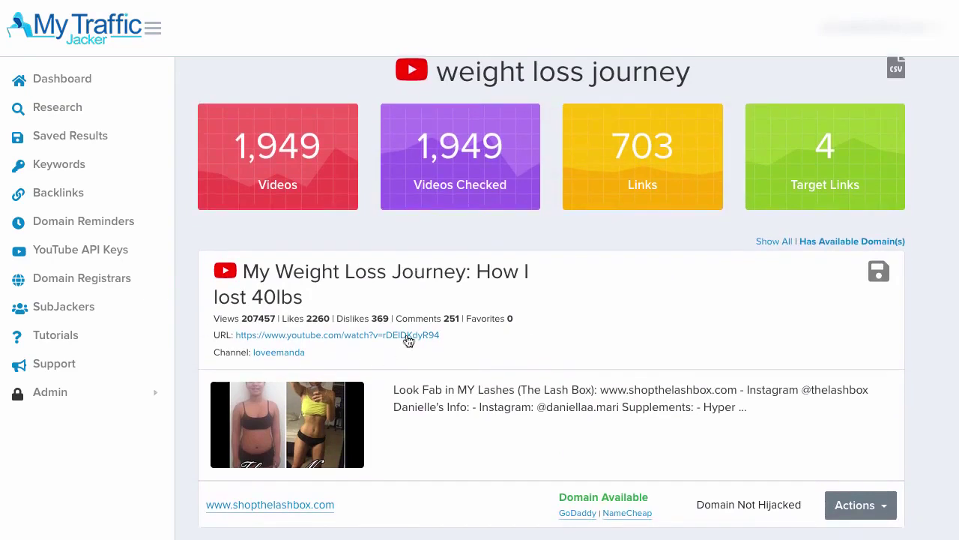
{"action": "scroll", "coordinate": [412, 338], "scroll_direction": "down", "scroll_amount": 4}
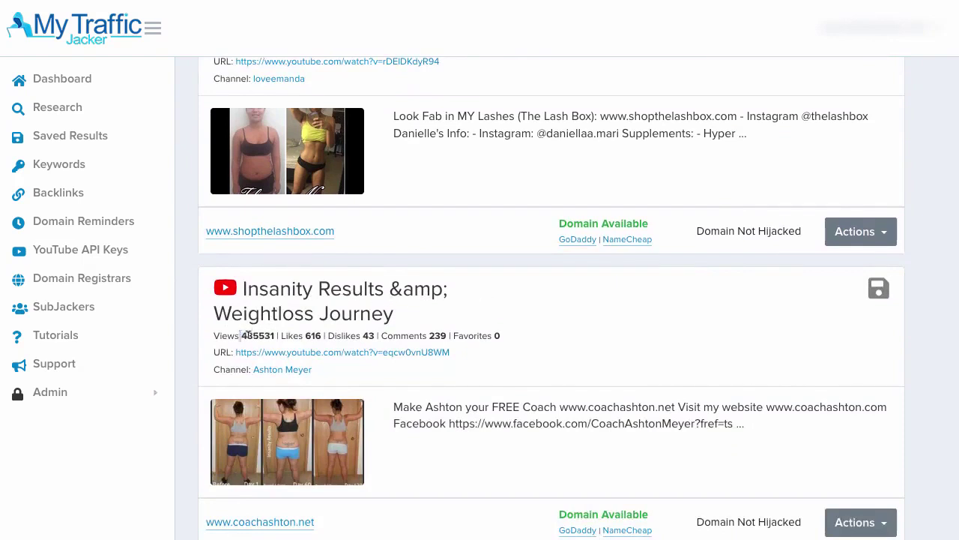
{"action": "left_click_drag", "start_coordinate": [240, 335], "coordinate": [271, 335]}
{"action": "left_click", "coordinate": [271, 334]}
{"action": "left_click", "coordinate": [626, 533]}
{"action": "left_click", "coordinate": [581, 531]}
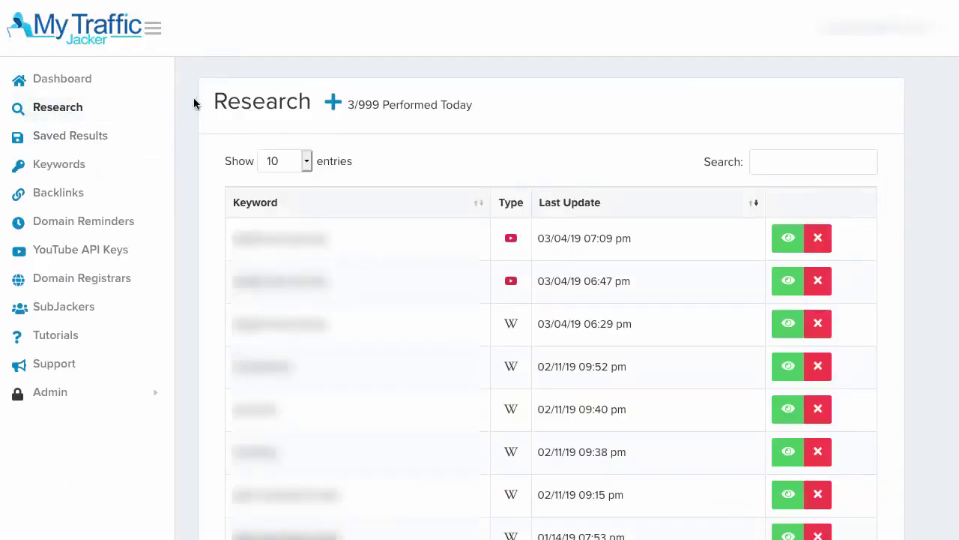
Step: Start a new research and enter "weight loss journey" as its keyword
{"action": "left_click", "coordinate": [334, 106]}
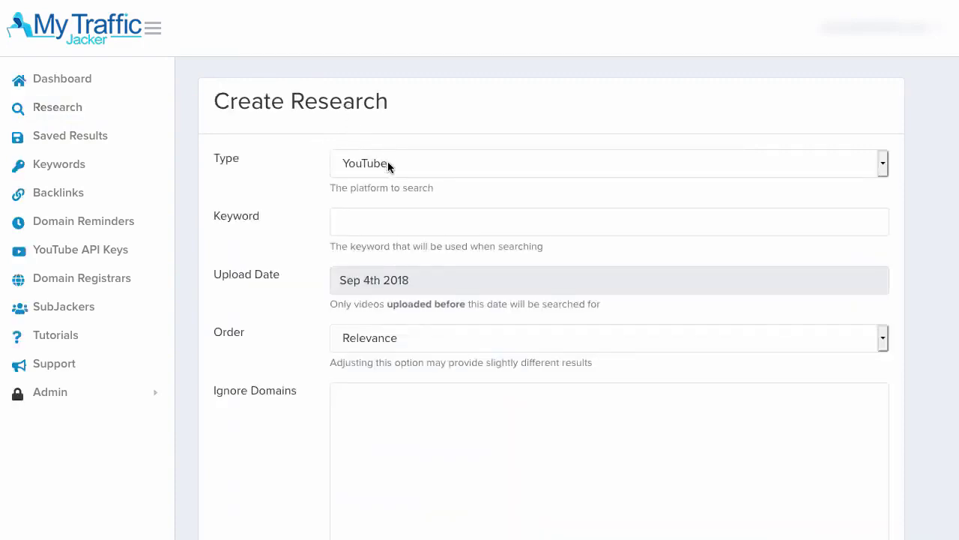
{"action": "left_click", "coordinate": [386, 229]}
{"action": "type", "text": "weight loss journey"}
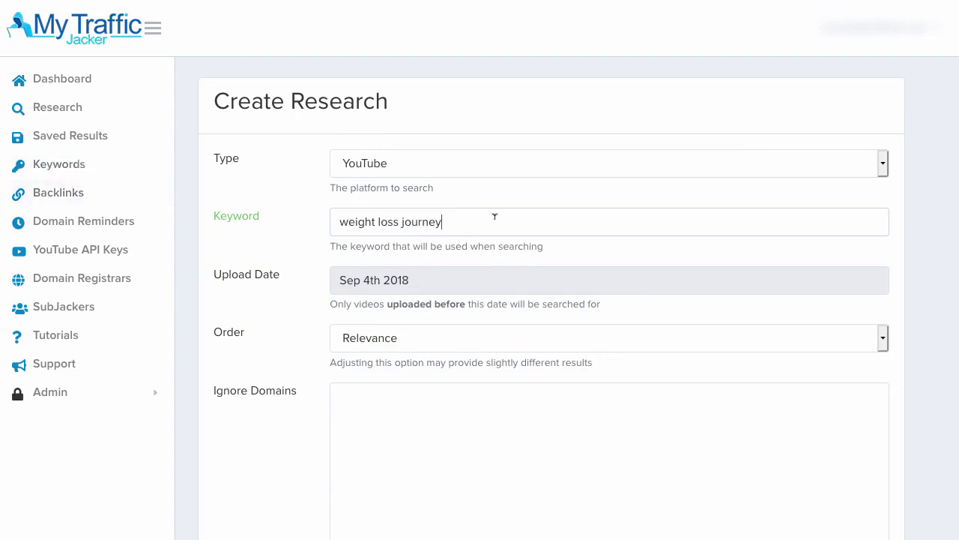
{"action": "left_click_drag", "start_coordinate": [450, 216], "coordinate": [327, 216]}
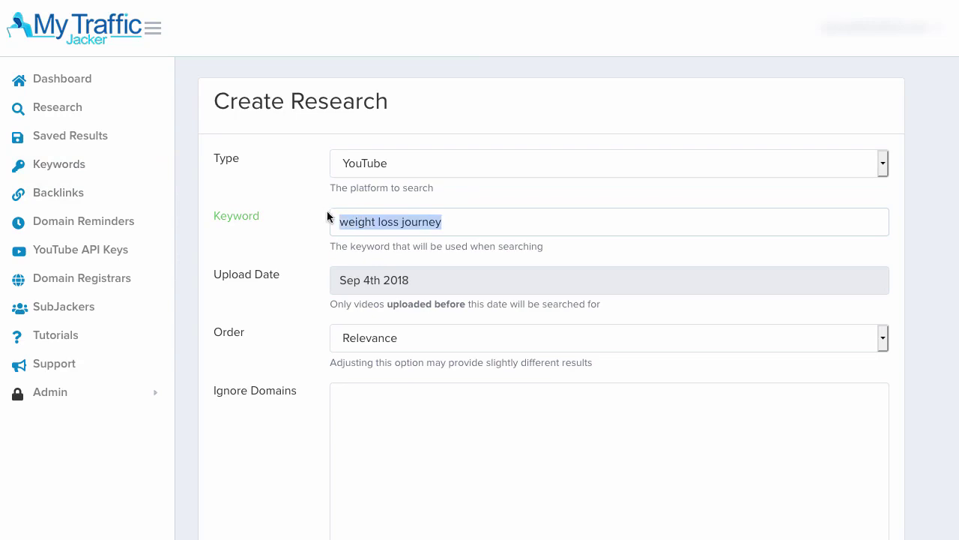
{"action": "left_click", "coordinate": [468, 216]}
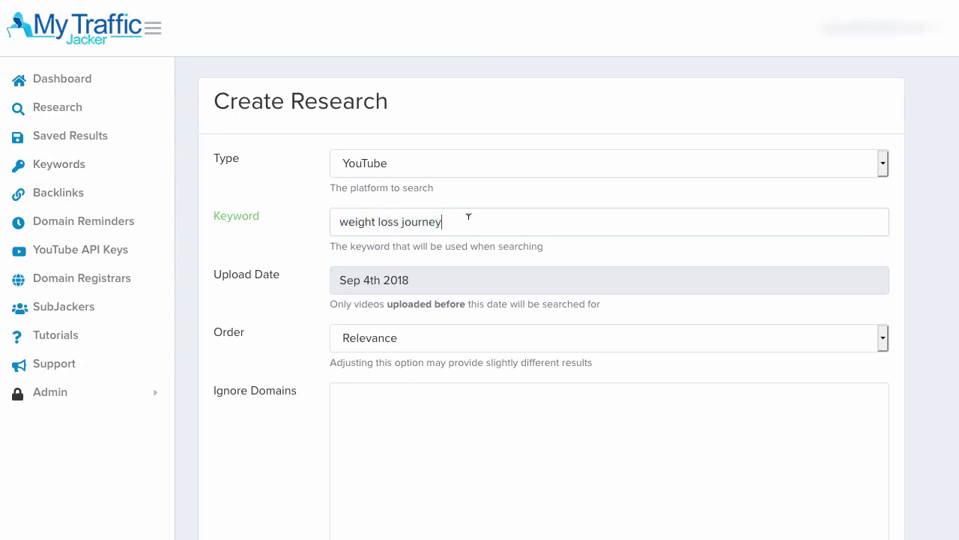
Step: Set the research type to Wikipedia and create the research with the list of ignored domains left empty
{"action": "left_click", "coordinate": [487, 165]}
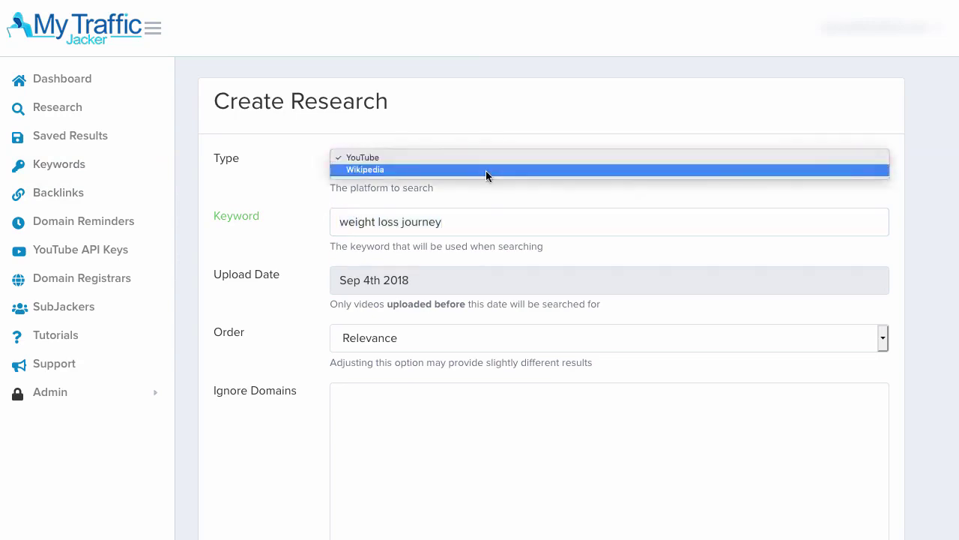
{"action": "left_click", "coordinate": [486, 171]}
{"action": "left_click", "coordinate": [466, 163]}
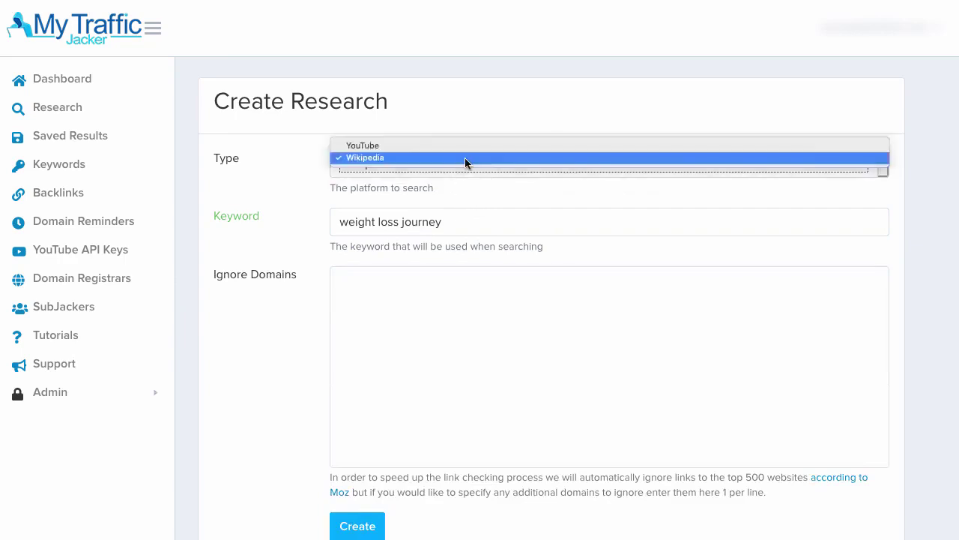
{"action": "left_click", "coordinate": [466, 158]}
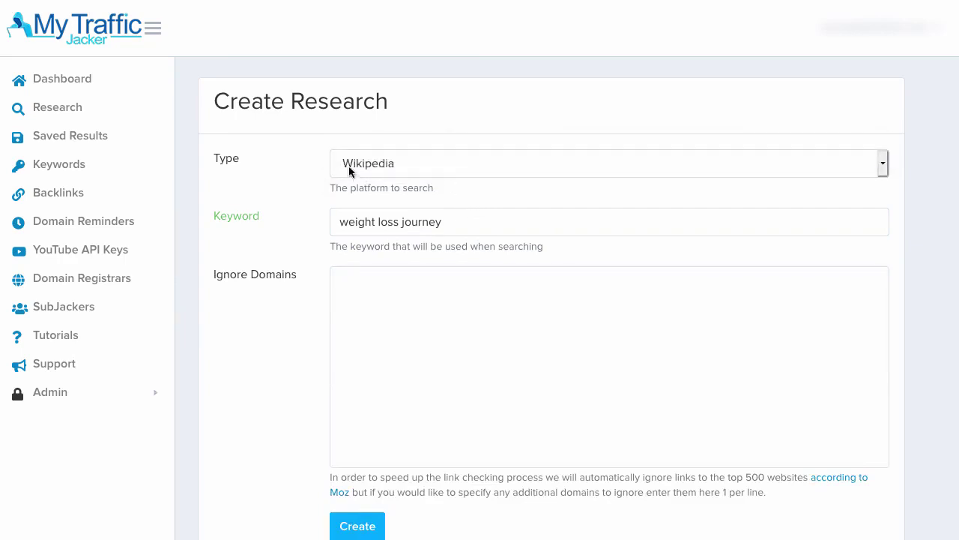
{"action": "left_click", "coordinate": [343, 281]}
{"action": "scroll", "coordinate": [358, 278], "scroll_direction": "down", "scroll_amount": 1}
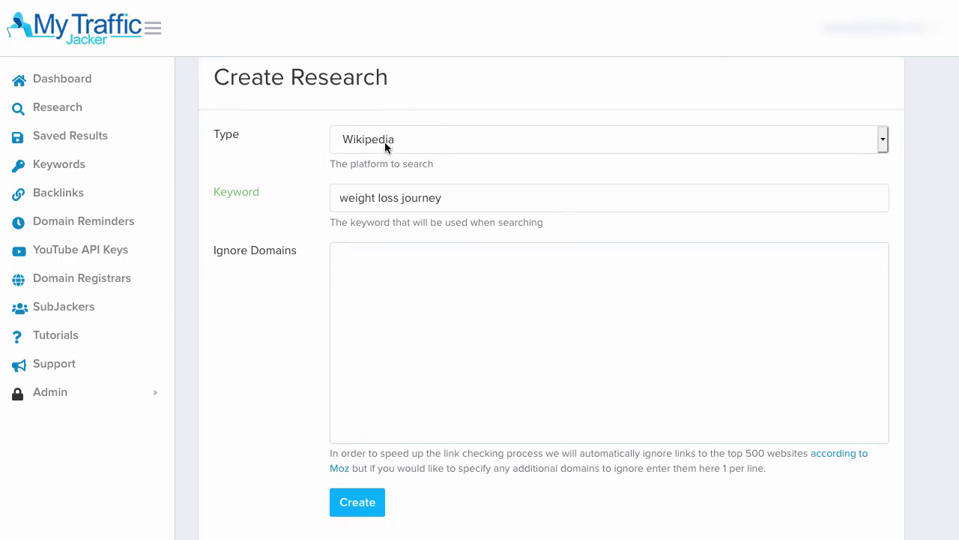
{"action": "left_click", "coordinate": [357, 507]}
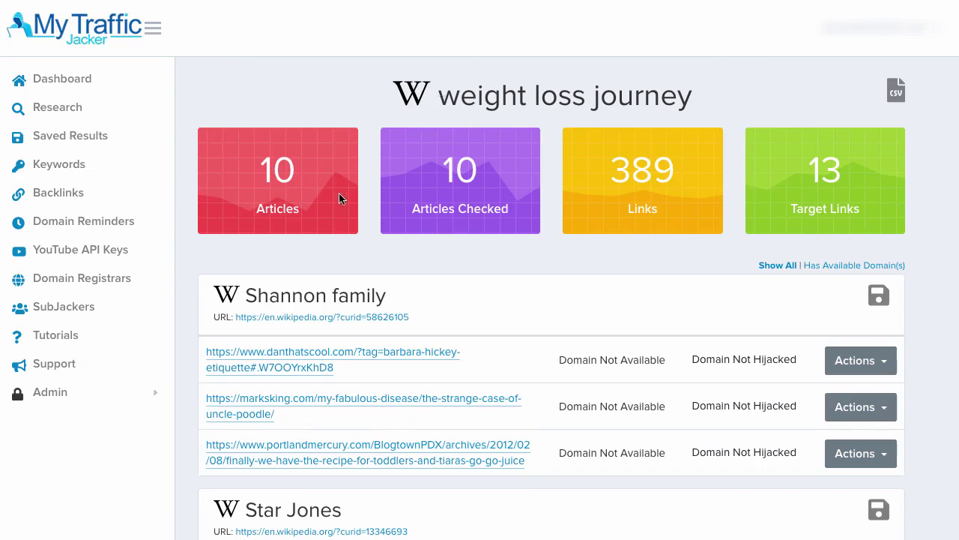
Step: Examine the Wikipedia articles found for "weight loss journey" and the availability of the domains they link to
{"action": "scroll", "coordinate": [338, 198], "scroll_direction": "down", "scroll_amount": 1}
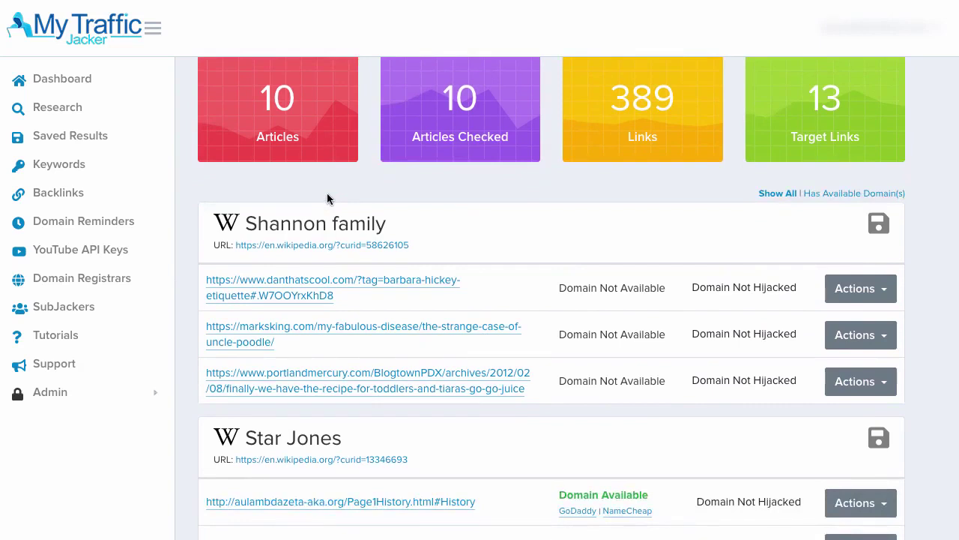
{"action": "scroll", "coordinate": [331, 197], "scroll_direction": "down", "scroll_amount": 1}
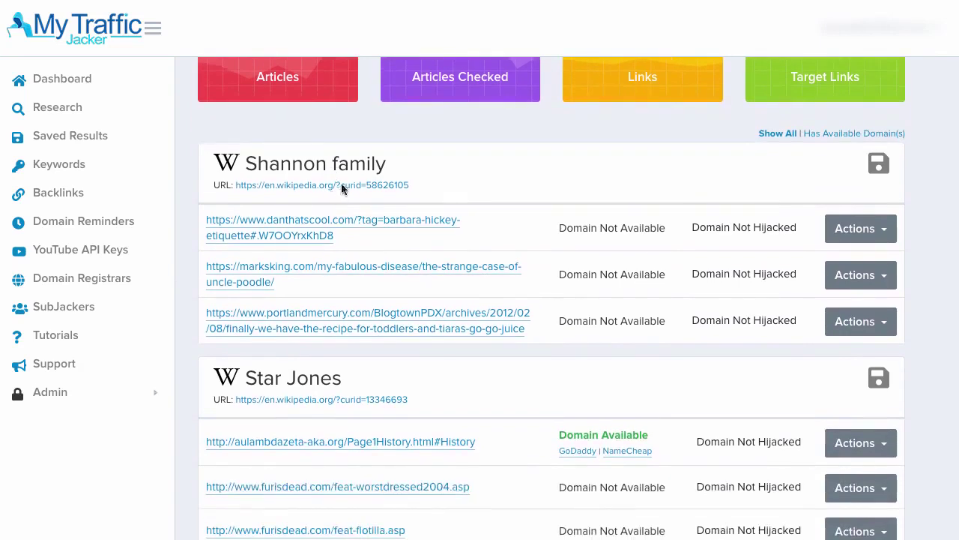
{"action": "scroll", "coordinate": [349, 168], "scroll_direction": "down", "scroll_amount": 2}
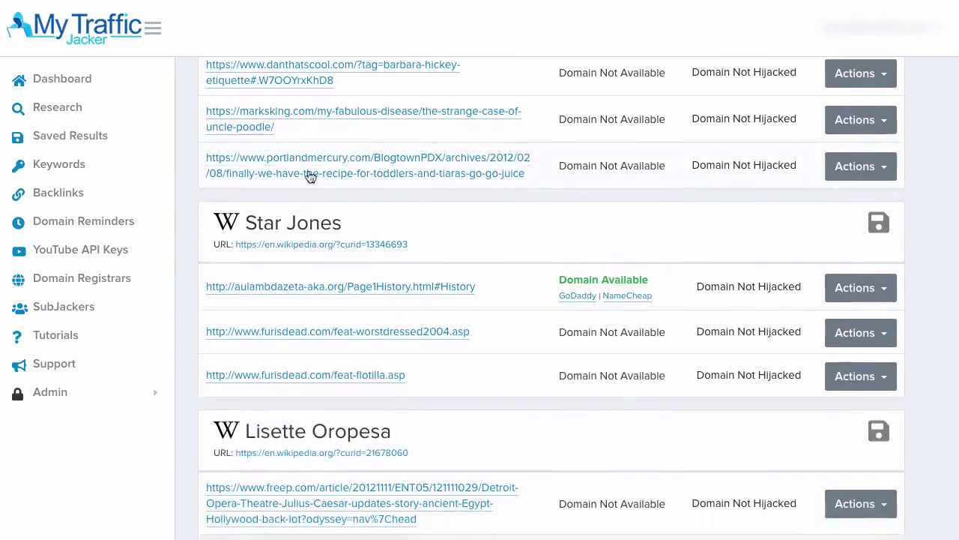
{"action": "scroll", "coordinate": [294, 234], "scroll_direction": "down", "scroll_amount": 1}
{"action": "scroll", "coordinate": [297, 233], "scroll_direction": "down", "scroll_amount": 1}
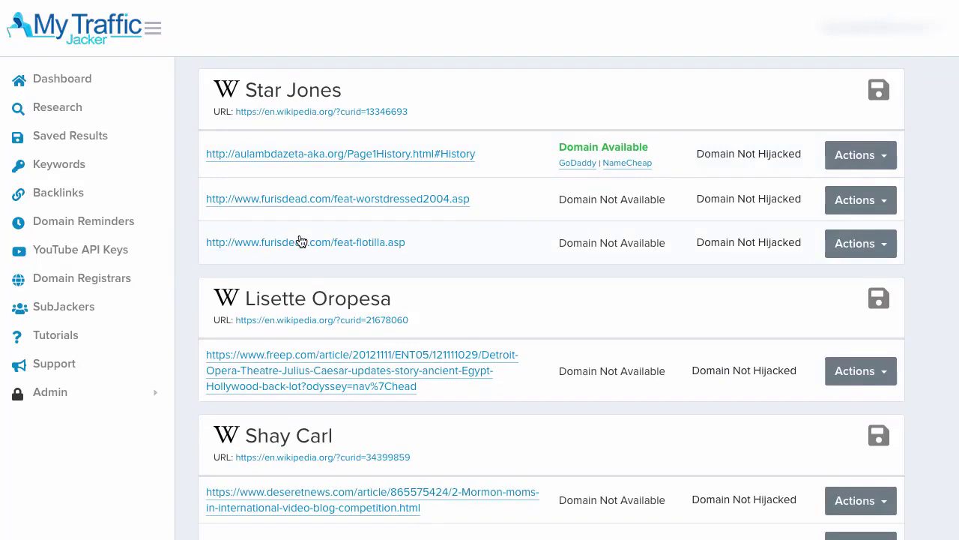
{"action": "scroll", "coordinate": [302, 237], "scroll_direction": "down", "scroll_amount": 1}
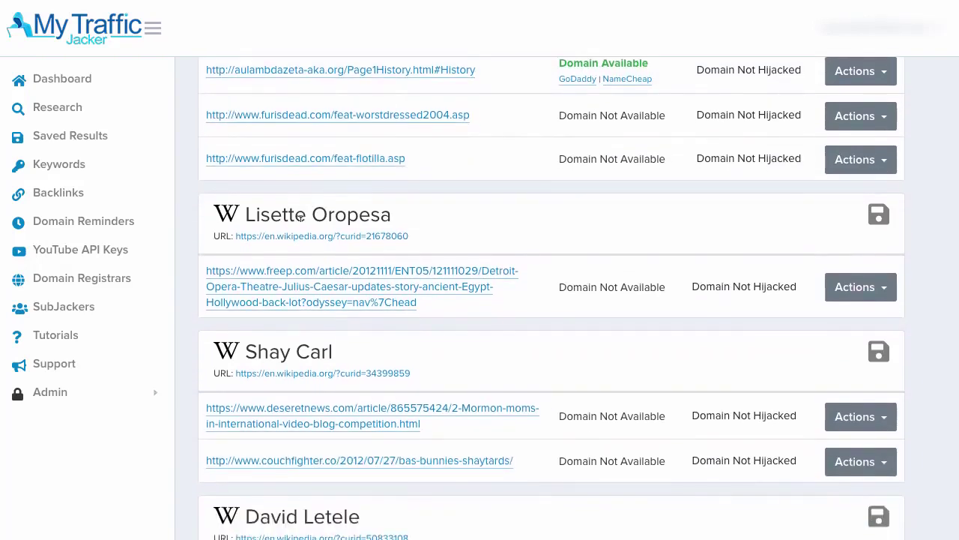
{"action": "scroll", "coordinate": [303, 219], "scroll_direction": "down", "scroll_amount": 1}
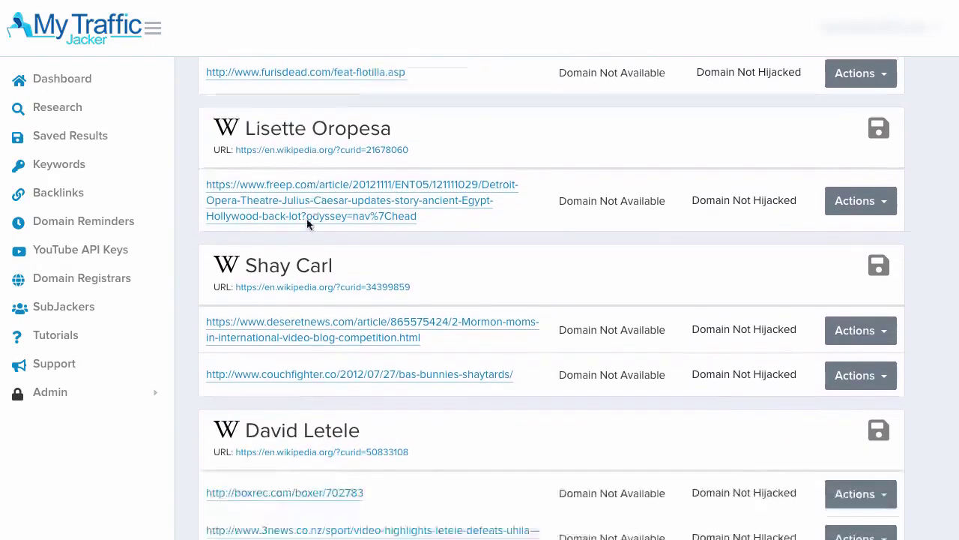
{"action": "scroll", "coordinate": [307, 218], "scroll_direction": "down", "scroll_amount": 2}
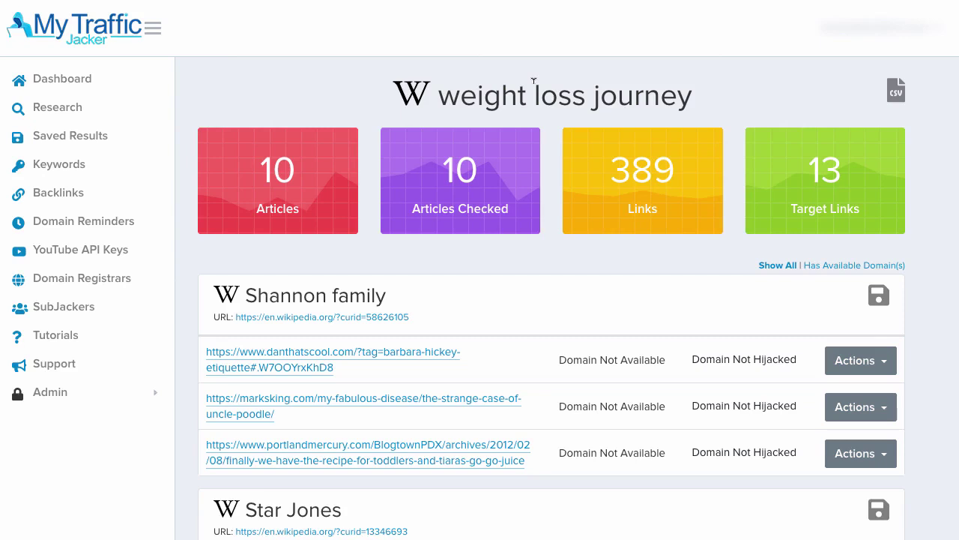
Step: Check the availability of the furisdead.com links in the Star Jones article
{"action": "scroll", "coordinate": [423, 296], "scroll_direction": "down", "scroll_amount": 3}
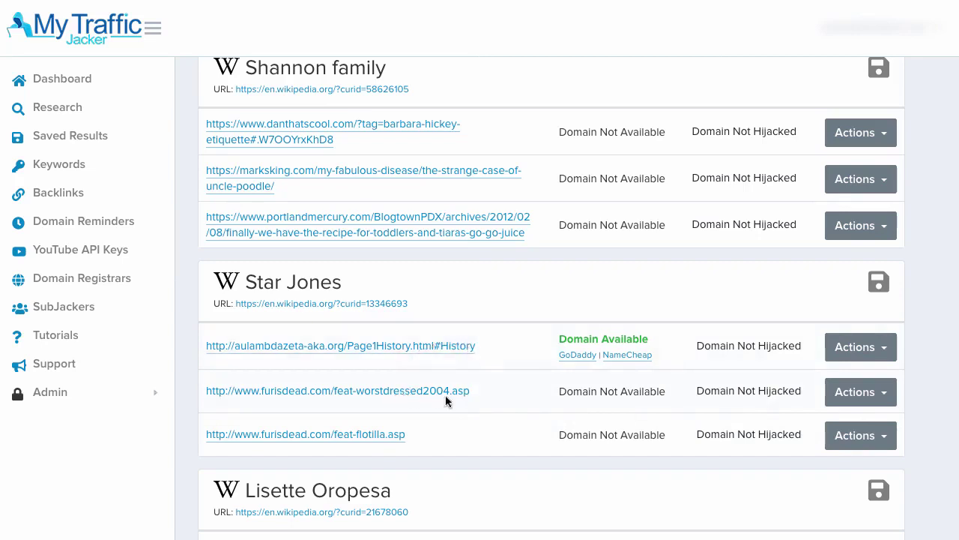
{"action": "left_click_drag", "start_coordinate": [582, 390], "coordinate": [629, 390]}
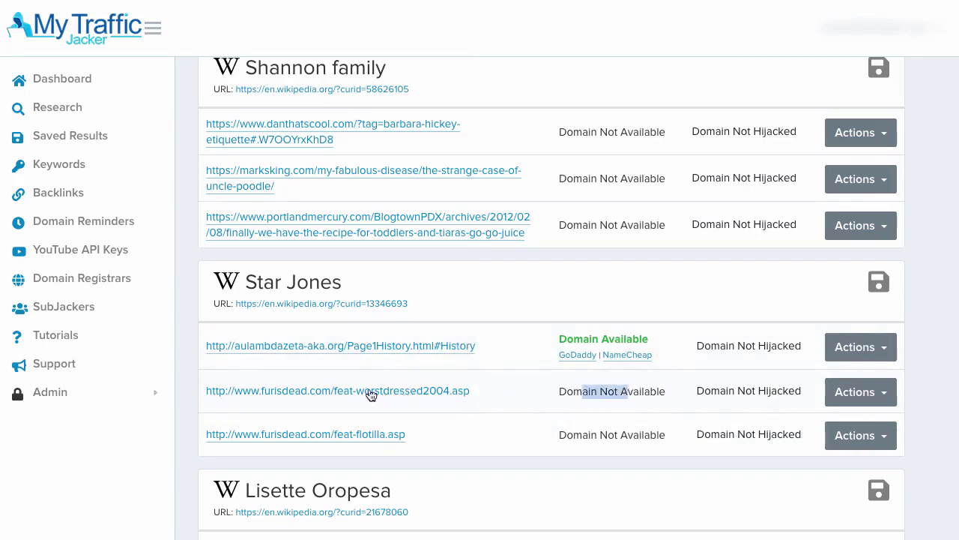
{"action": "left_click_drag", "start_coordinate": [567, 390], "coordinate": [654, 390]}
{"action": "left_click", "coordinate": [654, 391]}
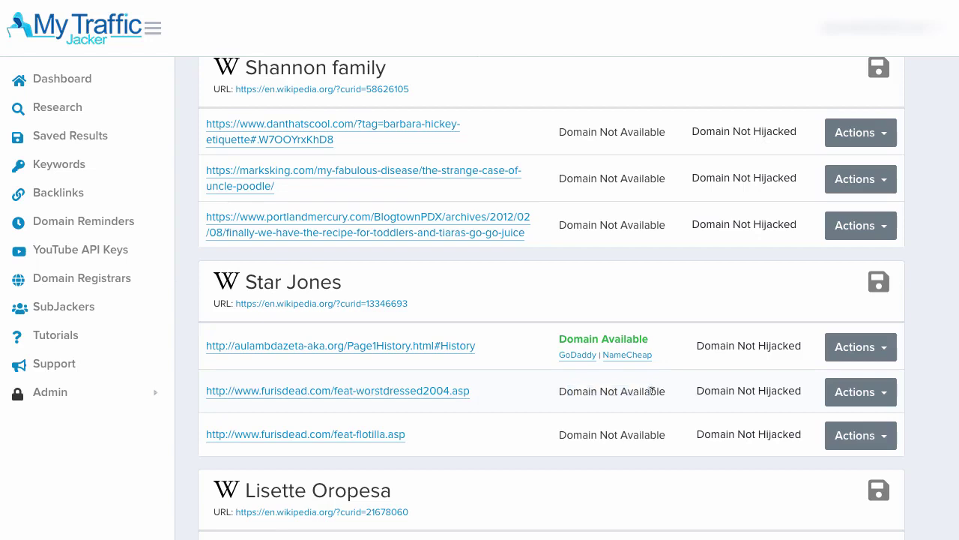
{"action": "left_click", "coordinate": [393, 435]}
{"action": "left_click_drag", "start_coordinate": [592, 385], "coordinate": [639, 389]}
{"action": "left_click", "coordinate": [644, 389]}
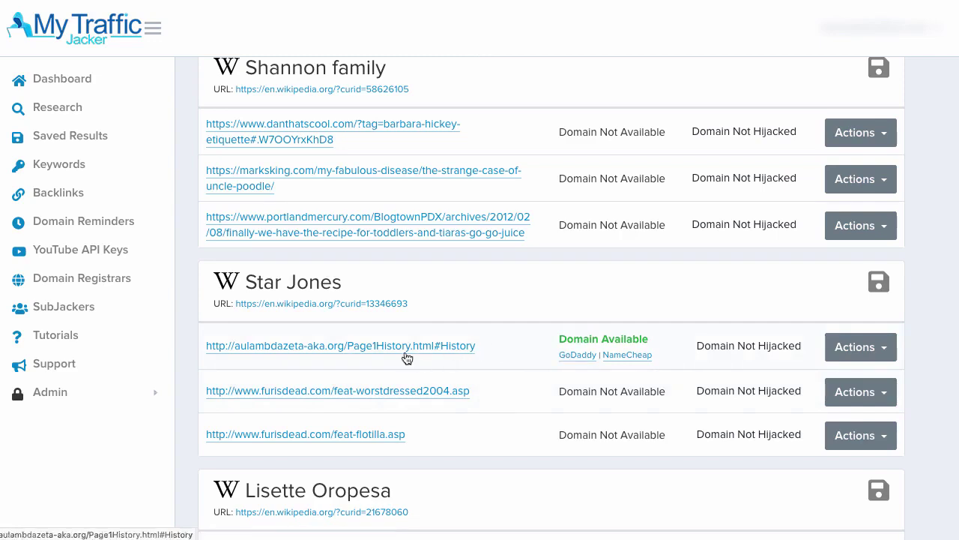
Step: Filter the Wikipedia results to articles that have available domains and check the availability of the Star Jones article's aulambdazeta-aka.org link
{"action": "scroll", "coordinate": [574, 363], "scroll_direction": "up", "scroll_amount": 3}
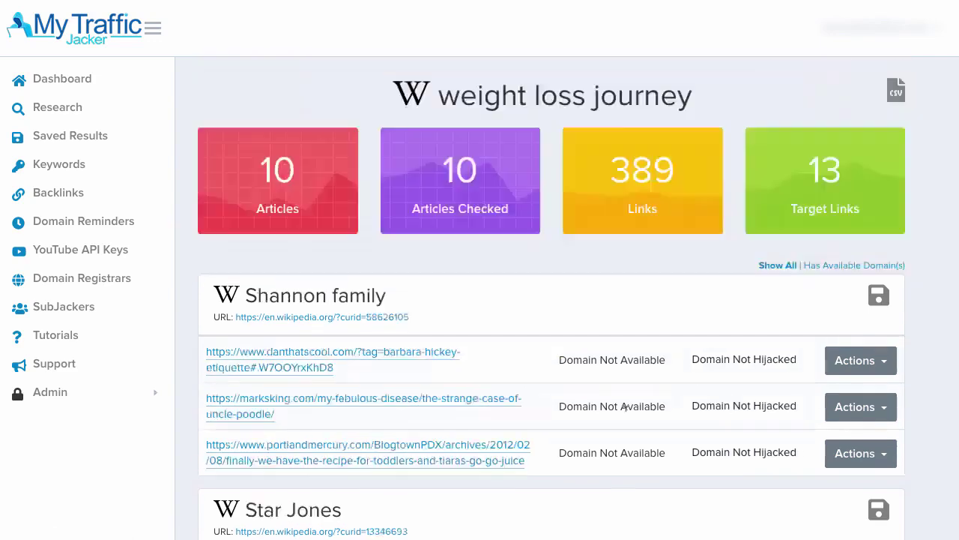
{"action": "scroll", "coordinate": [622, 352], "scroll_direction": "down", "scroll_amount": 6}
{"action": "scroll", "coordinate": [673, 348], "scroll_direction": "up", "scroll_amount": 3}
{"action": "scroll", "coordinate": [673, 348], "scroll_direction": "up", "scroll_amount": 2}
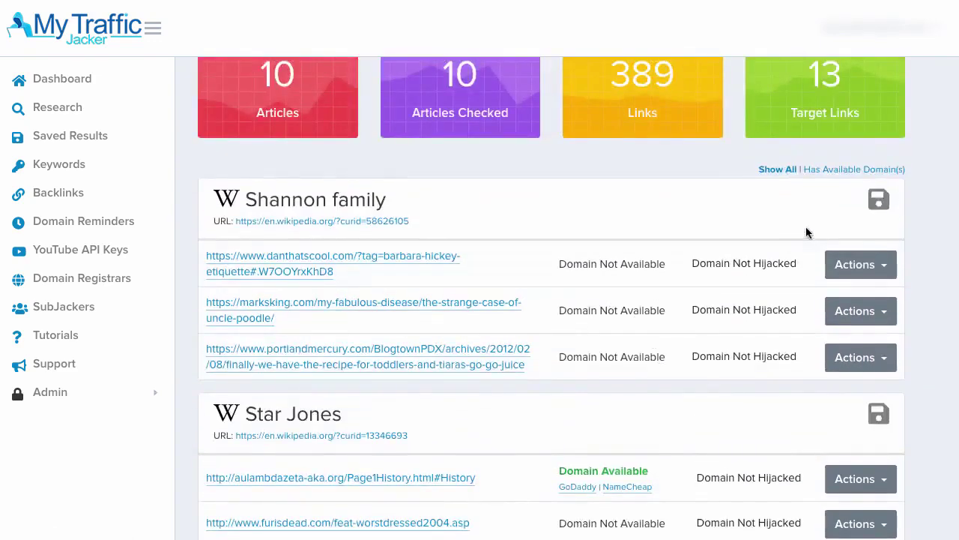
{"action": "left_click", "coordinate": [837, 171]}
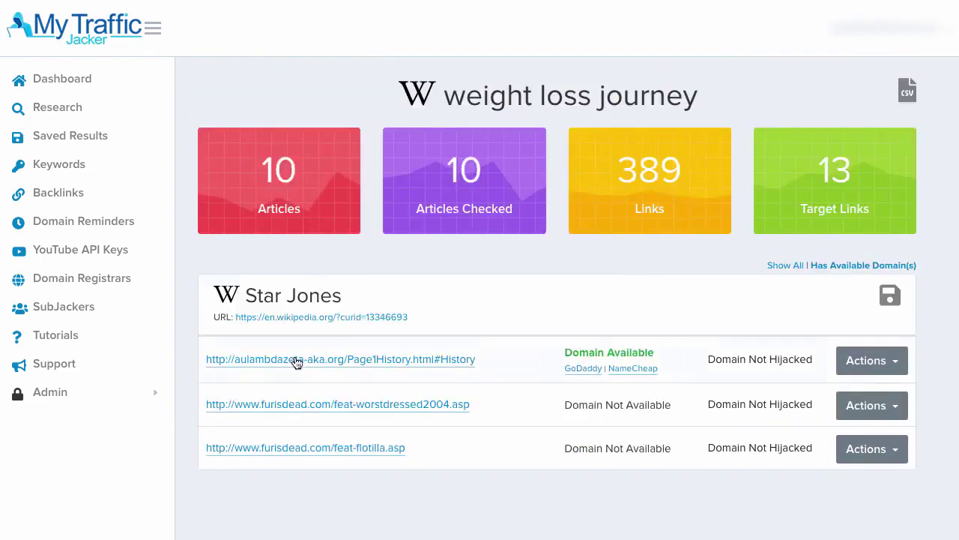
{"action": "left_click_drag", "start_coordinate": [612, 352], "coordinate": [659, 350]}
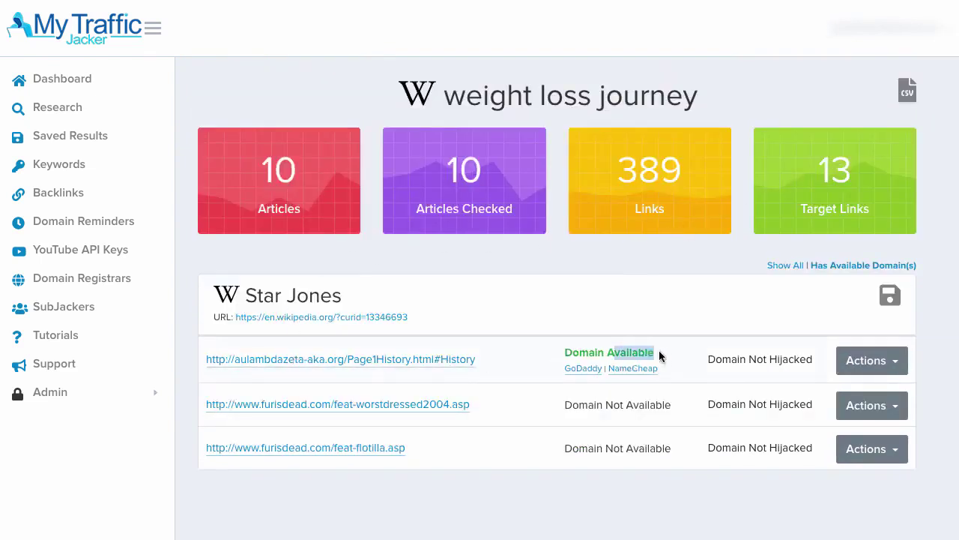
{"action": "left_click", "coordinate": [659, 350]}
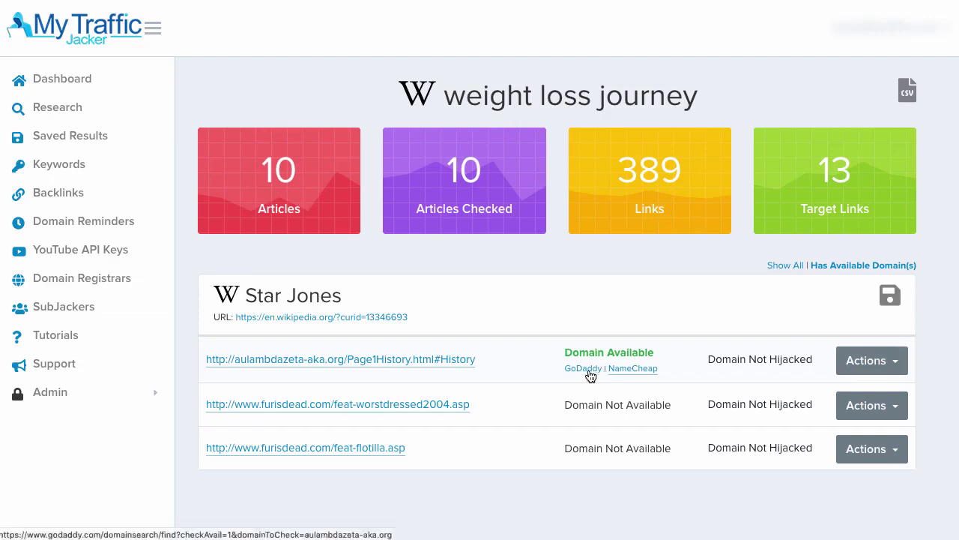
Step: Open the Star Jones article on Wikipedia and find its passages about weight, including the Weight Battle section
{"action": "left_click", "coordinate": [618, 368]}
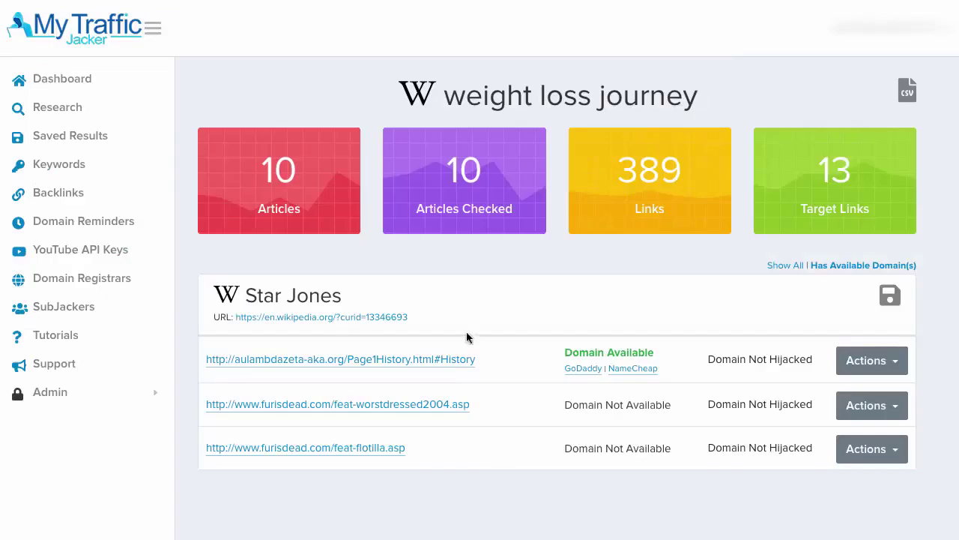
{"action": "left_click", "coordinate": [329, 317]}
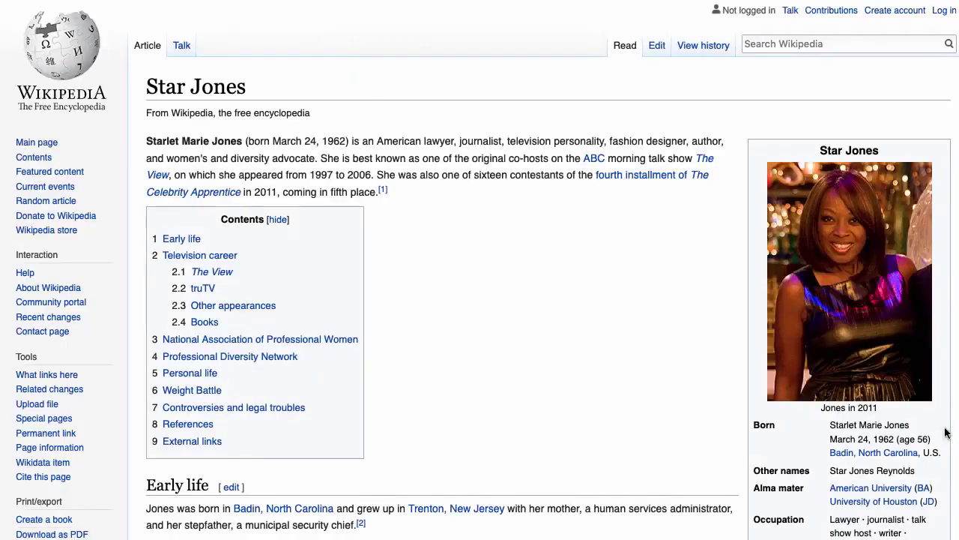
{"action": "scroll", "coordinate": [704, 375], "scroll_direction": "down", "scroll_amount": 1}
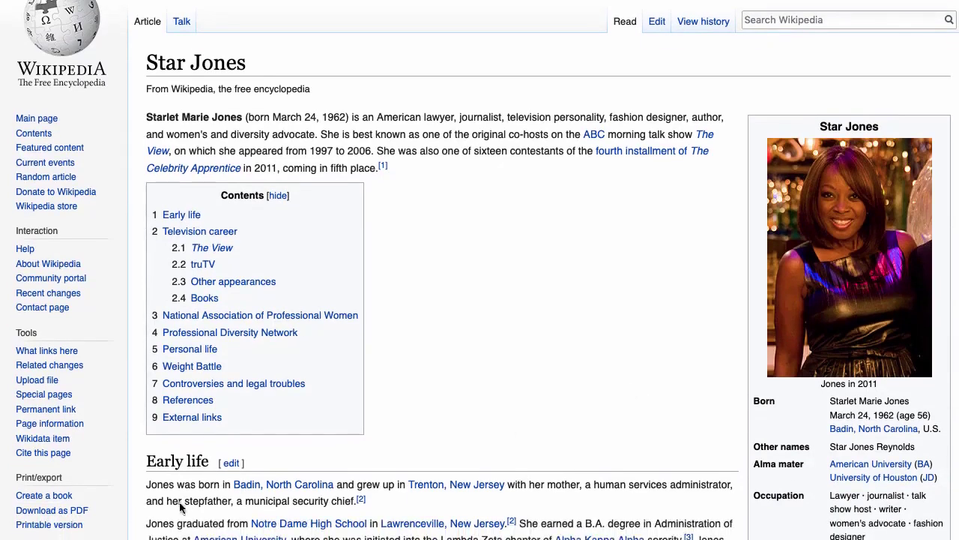
{"action": "key", "text": "super+g"}
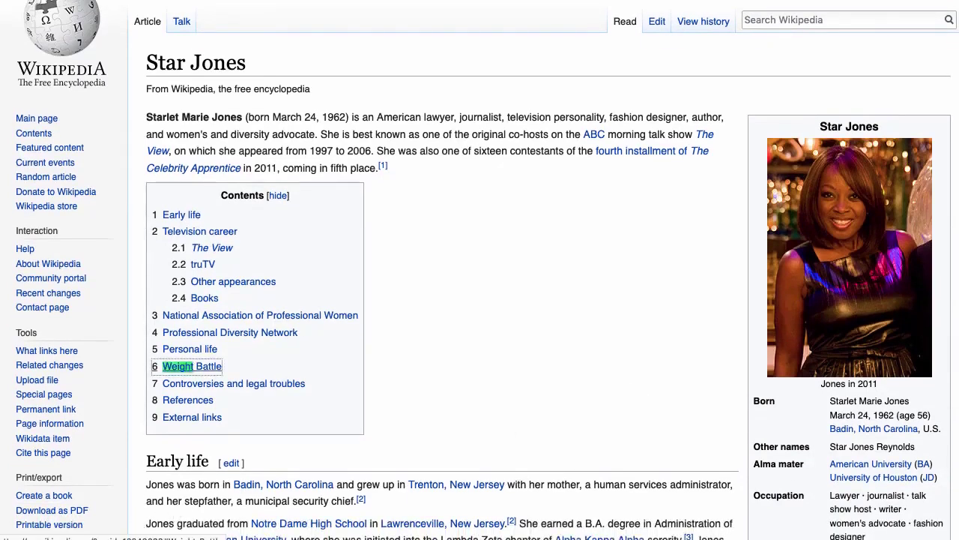
{"action": "key", "text": "super+g"}
{"action": "scroll", "coordinate": [297, 408], "scroll_direction": "down", "scroll_amount": 1}
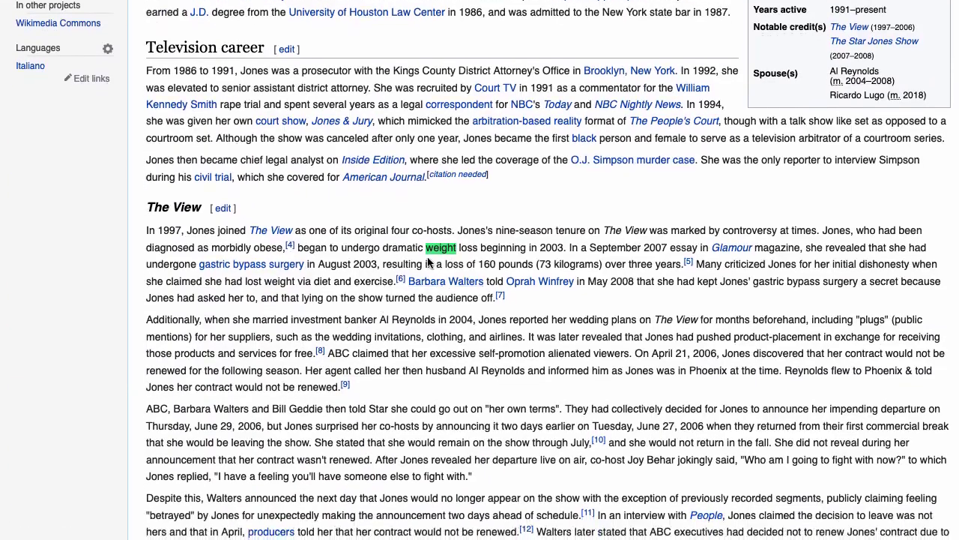
{"action": "left_click_drag", "start_coordinate": [426, 247], "coordinate": [551, 247]}
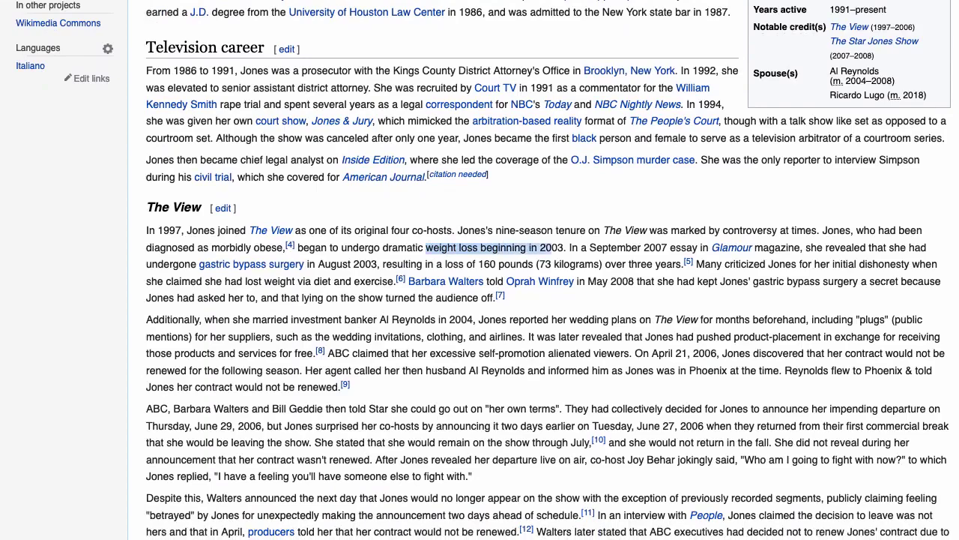
{"action": "key", "text": "super+g"}
{"action": "key", "text": "super+g"}
{"action": "left_click_drag", "start_coordinate": [147, 235], "coordinate": [234, 235]}
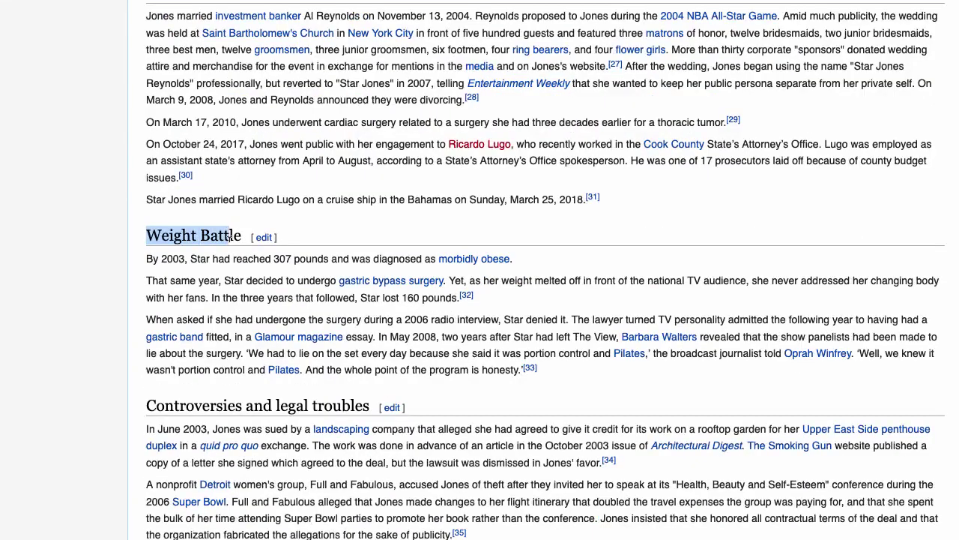
Step: Search the References section of the Star Jones article for "weight" and examine the citation about the weight loss journey
{"action": "scroll", "coordinate": [259, 210], "scroll_direction": "down", "scroll_amount": 3}
{"action": "scroll", "coordinate": [260, 211], "scroll_direction": "down", "scroll_amount": 5}
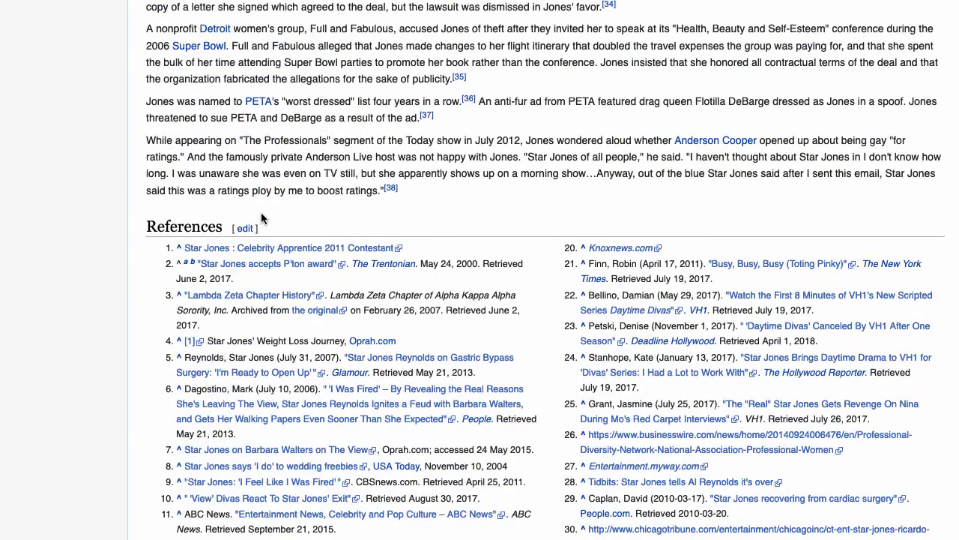
{"action": "key", "text": "super+f"}
{"action": "type", "text": "weight"}
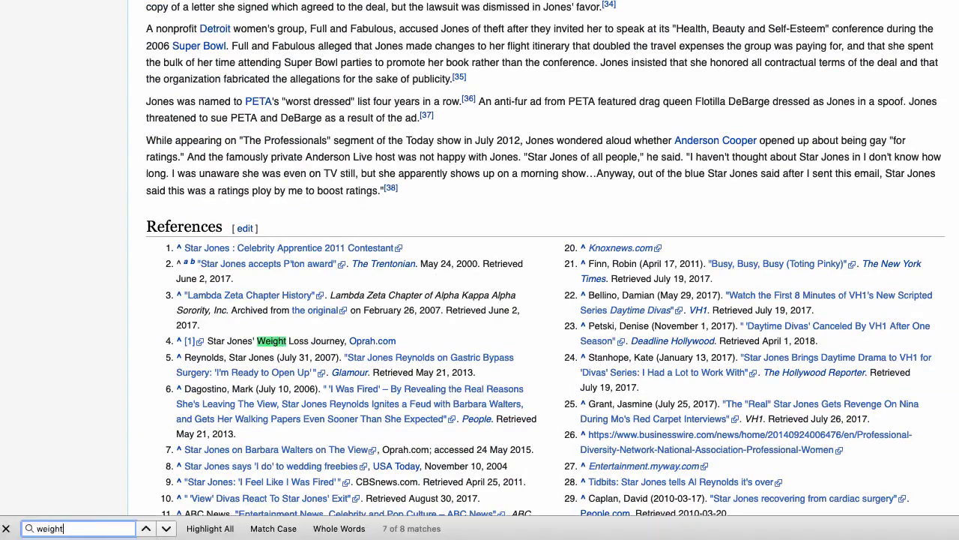
{"action": "left_click", "coordinate": [270, 339]}
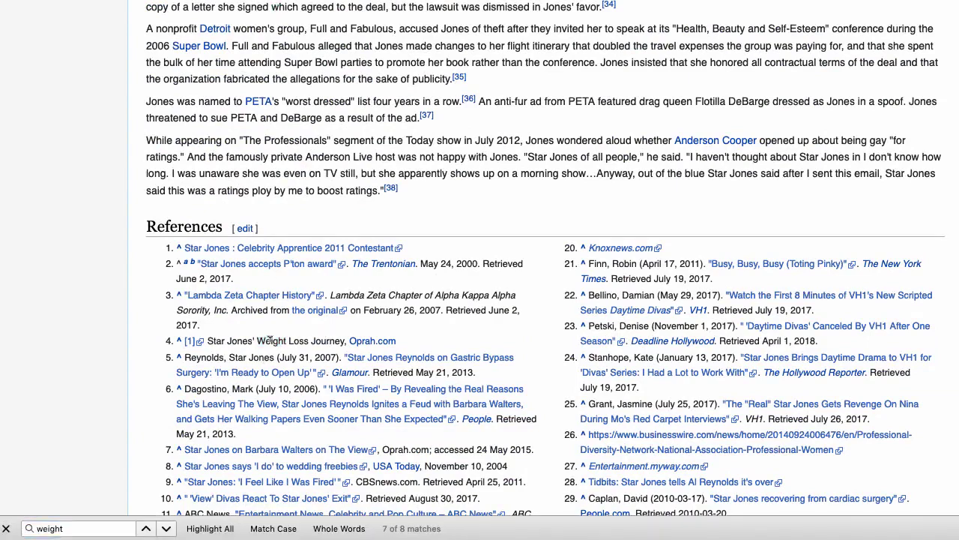
{"action": "left_click_drag", "start_coordinate": [285, 339], "coordinate": [335, 340]}
{"action": "left_click", "coordinate": [334, 340]}
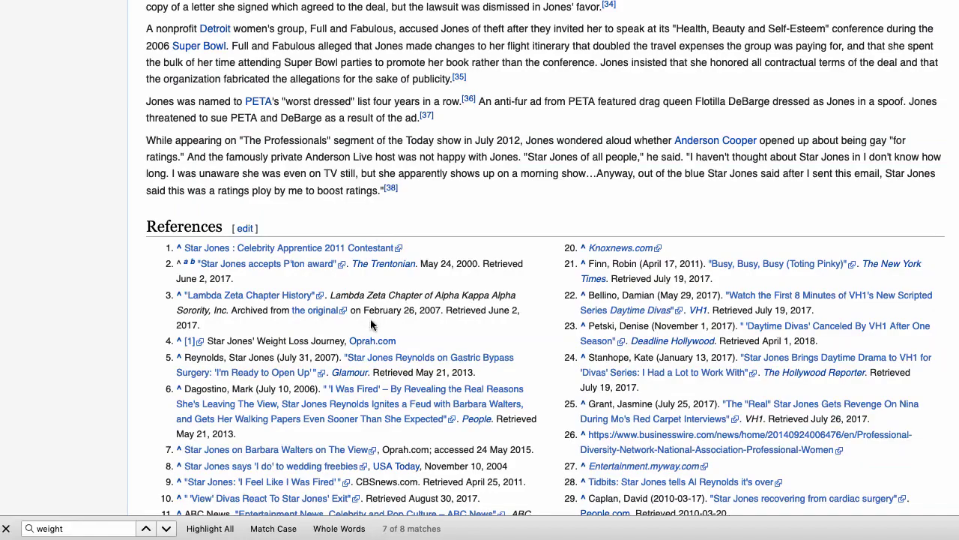
{"action": "scroll", "coordinate": [341, 300], "scroll_direction": "up", "scroll_amount": 5}
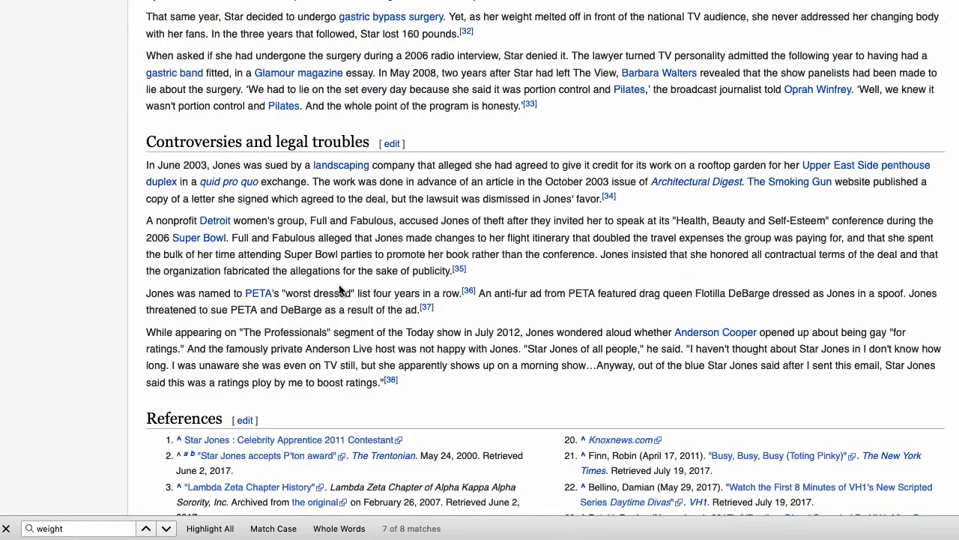
{"action": "scroll", "coordinate": [345, 293], "scroll_direction": "down", "scroll_amount": 4}
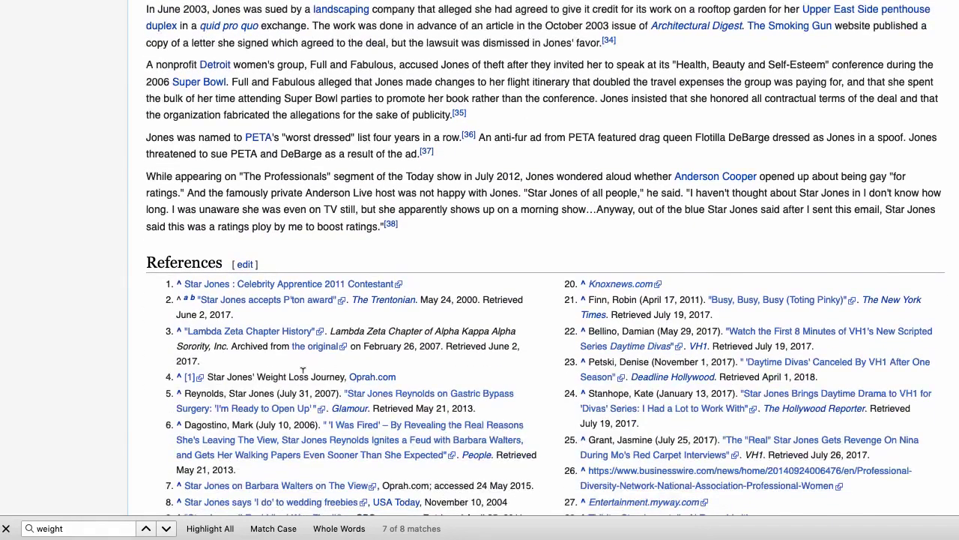
{"action": "mouse_move", "coordinate": [365, 379]}
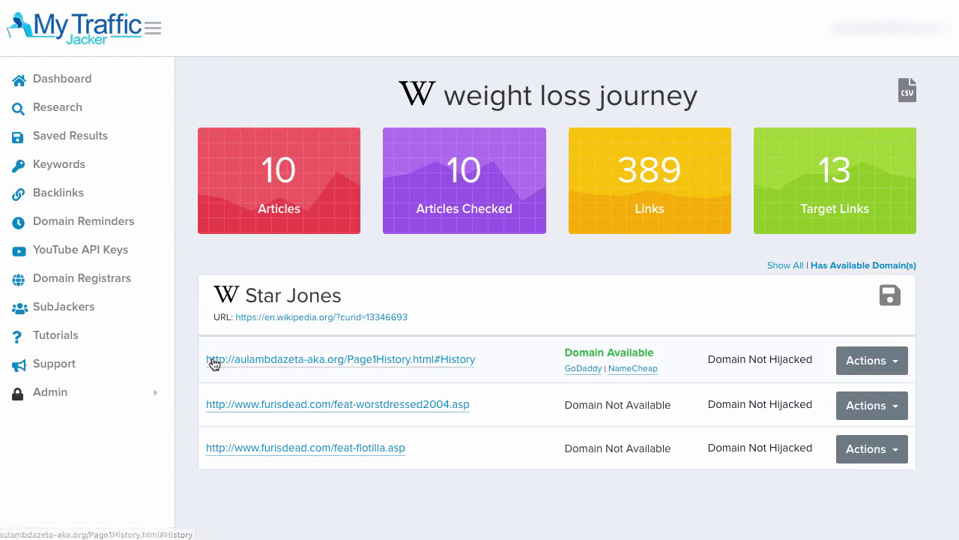
Step: Switch to Moz Link Explorer and examine the domain authority, followed links and top pages of the root domain aulambdazeta-aka.org
{"action": "left_click_drag", "start_coordinate": [210, 362], "coordinate": [345, 364]}
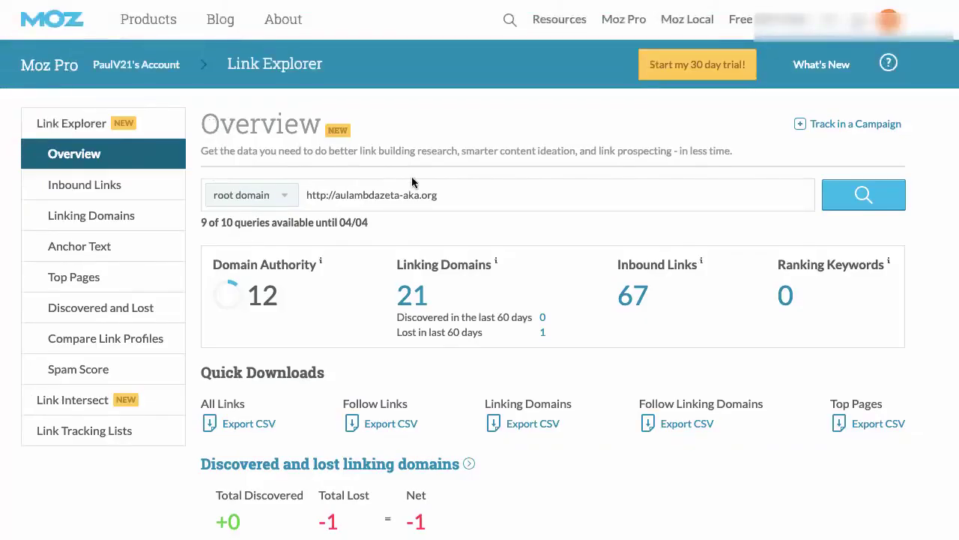
{"action": "scroll", "coordinate": [433, 171], "scroll_direction": "down", "scroll_amount": 2}
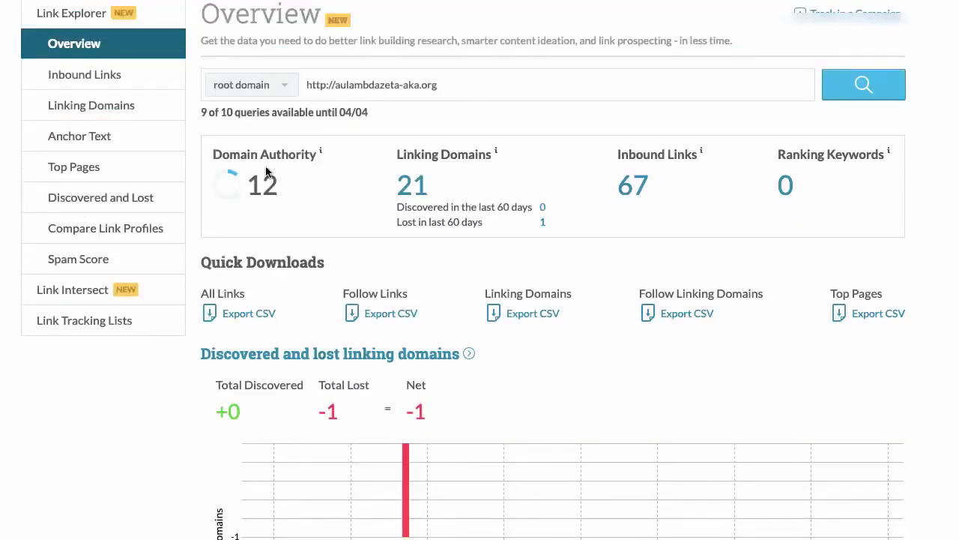
{"action": "scroll", "coordinate": [380, 295], "scroll_direction": "down", "scroll_amount": 12}
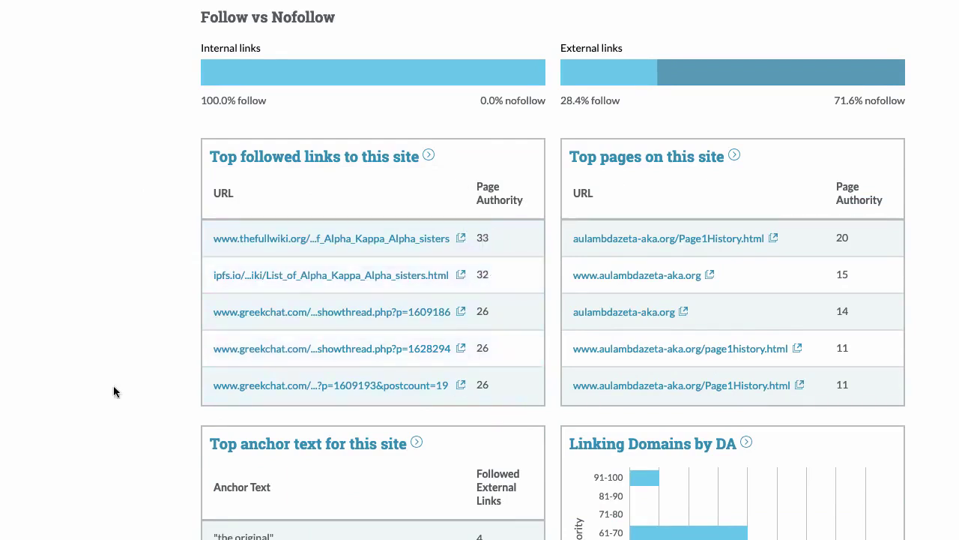
{"action": "scroll", "coordinate": [113, 386], "scroll_direction": "down", "scroll_amount": 1}
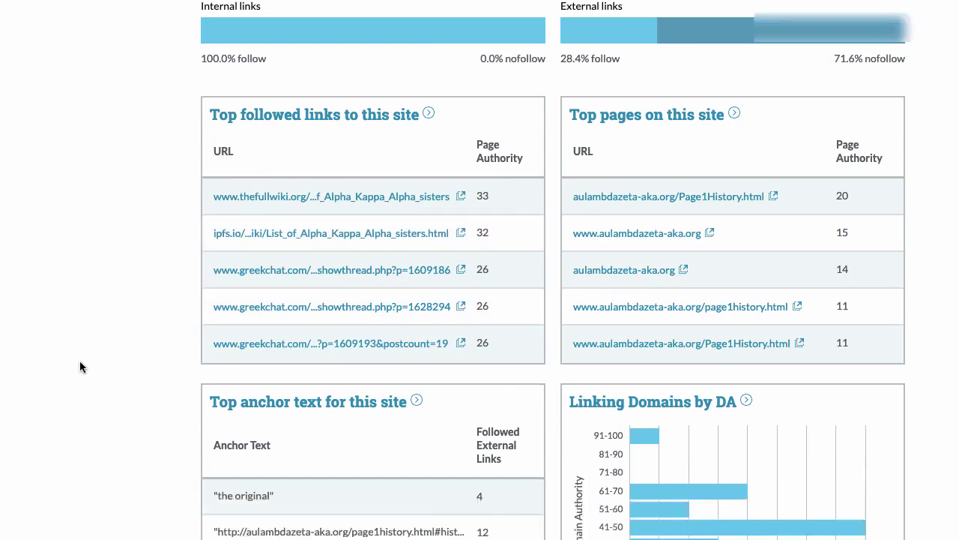